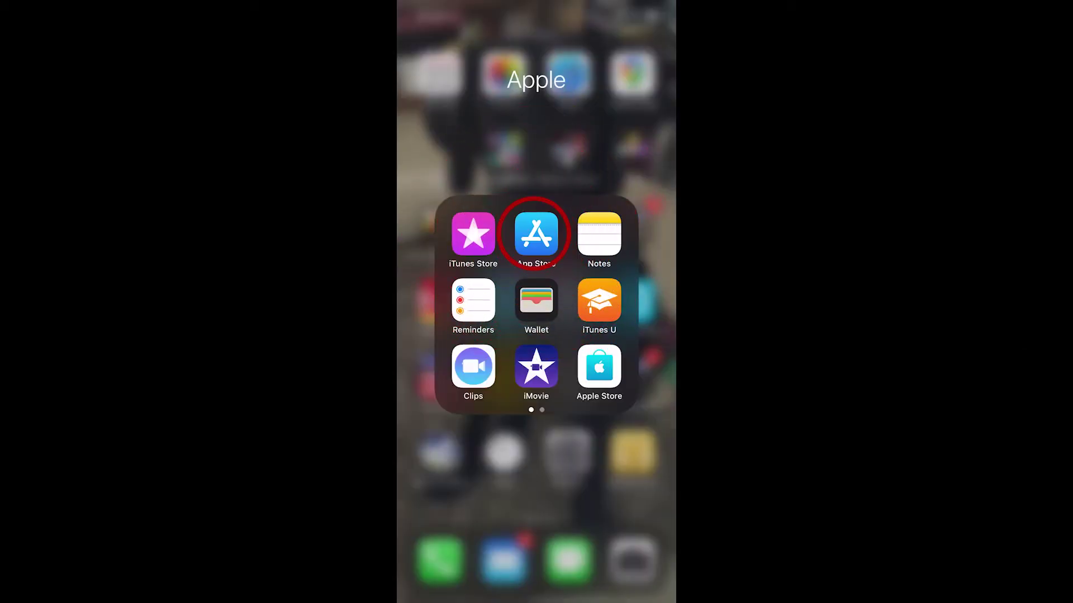
Search the App Store for Glofox and launch the app from the results
left_click(536, 234)
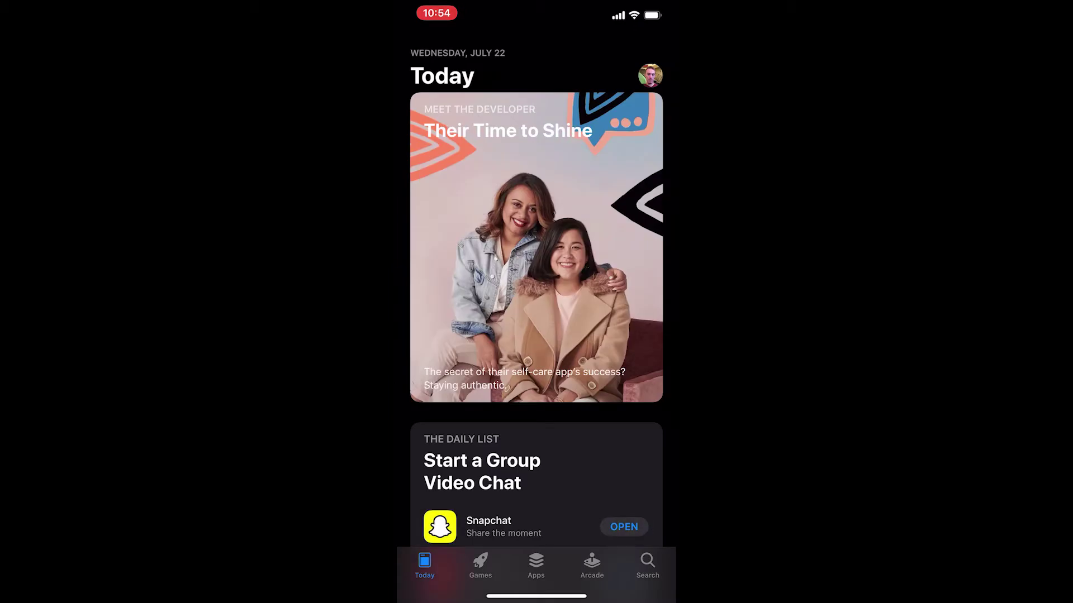
left_click(647, 565)
left_click(514, 107)
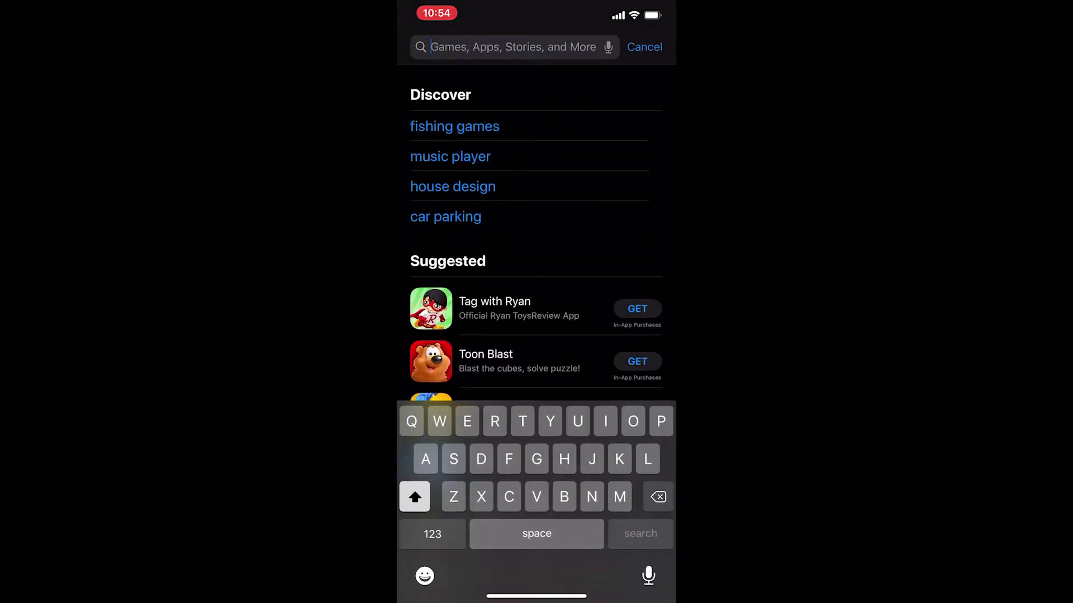
type("Glofox")
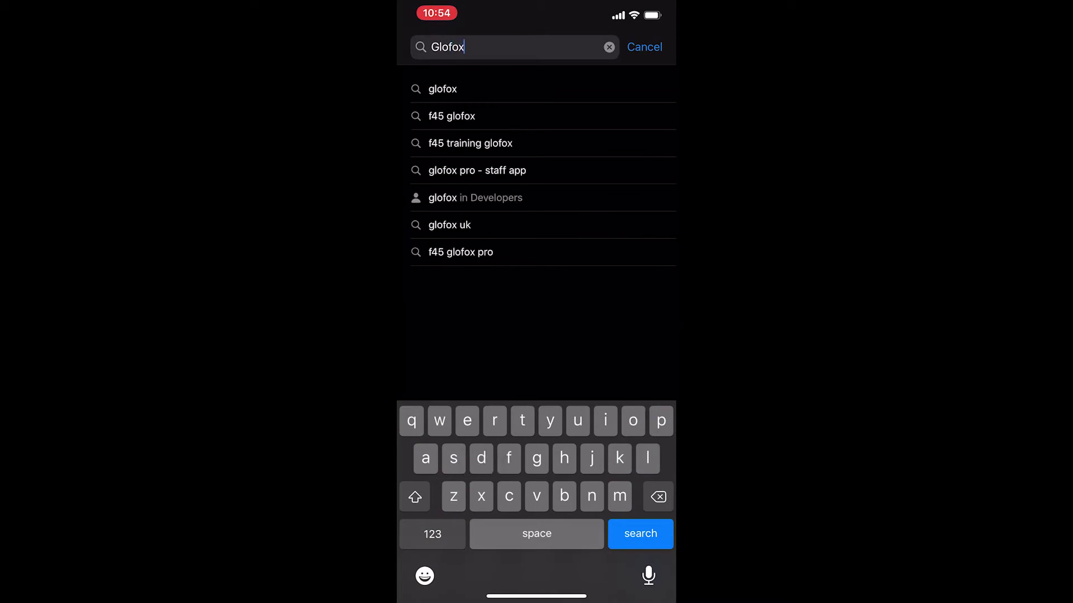
key("Return")
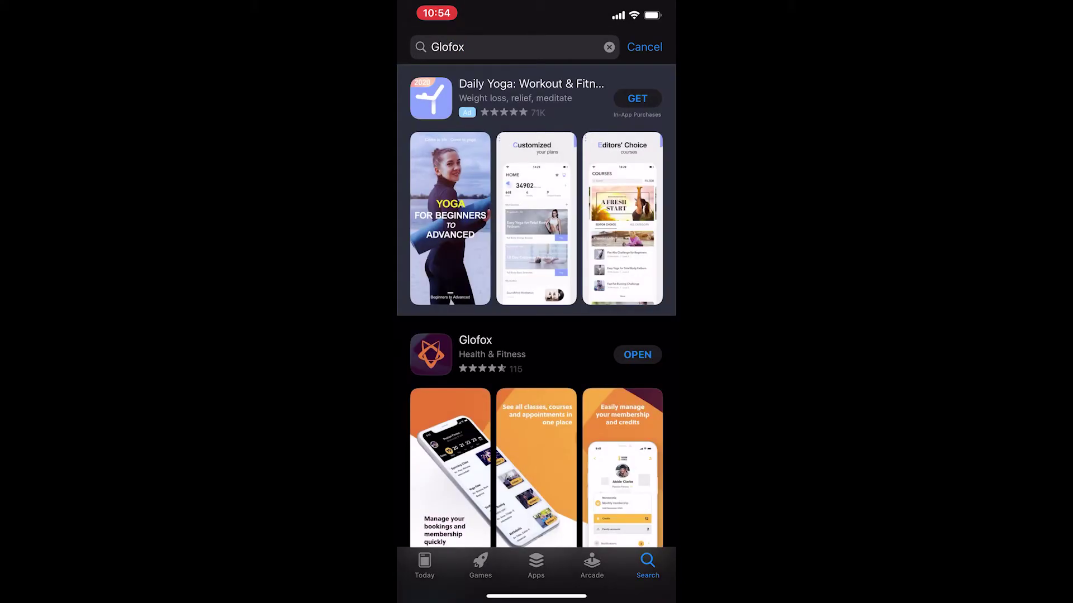
scroll(536, 302, "down", 3)
left_click(637, 208)
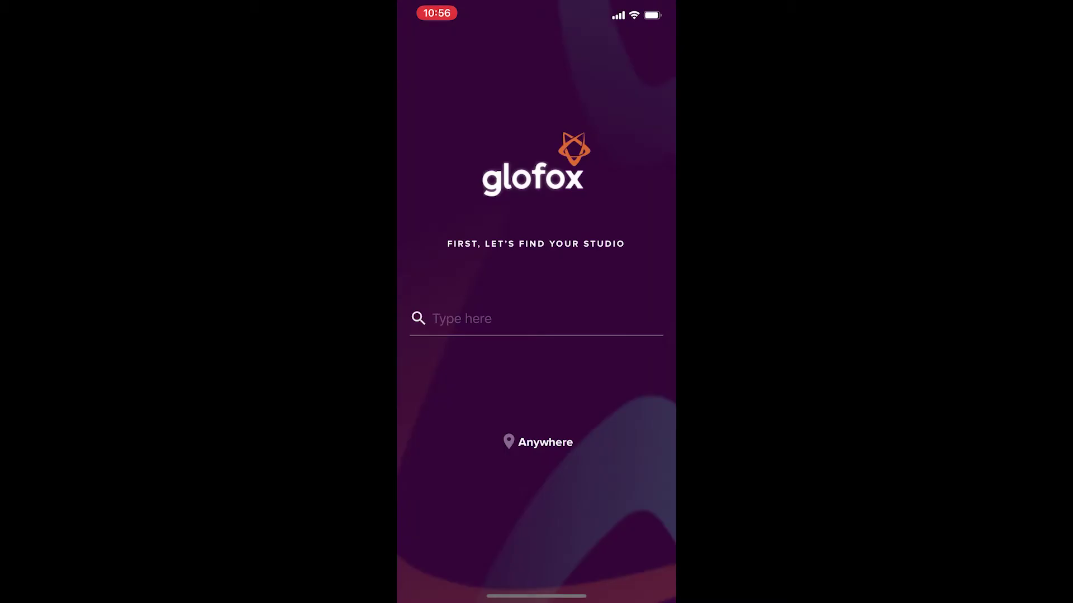
Search studios for 'Sunrise' and select Sunrise Taekwondo to reach its sign-up form
left_click(536, 317)
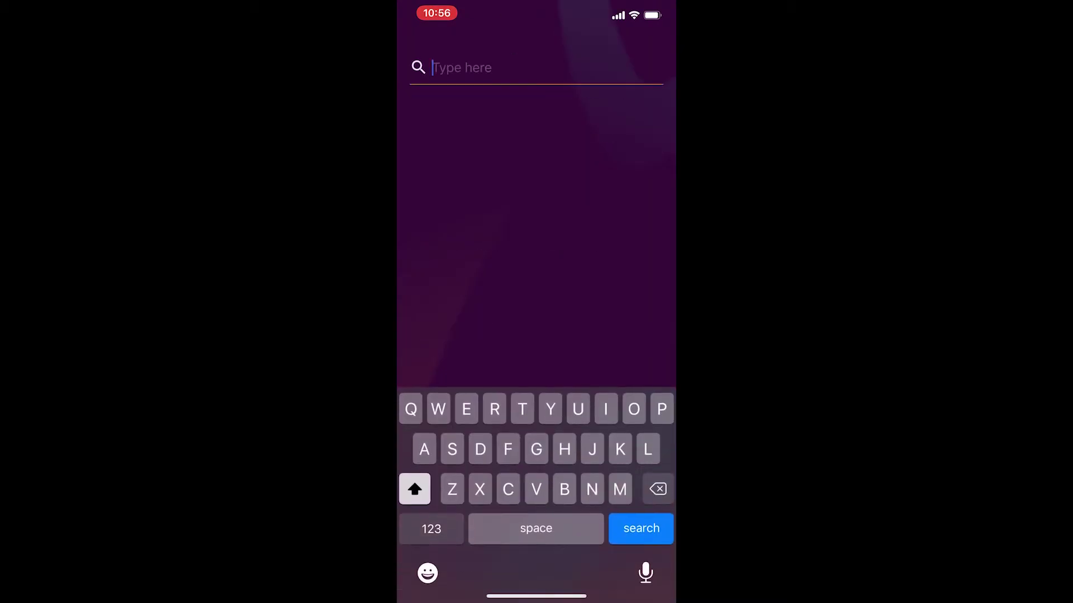
type("Sunrise")
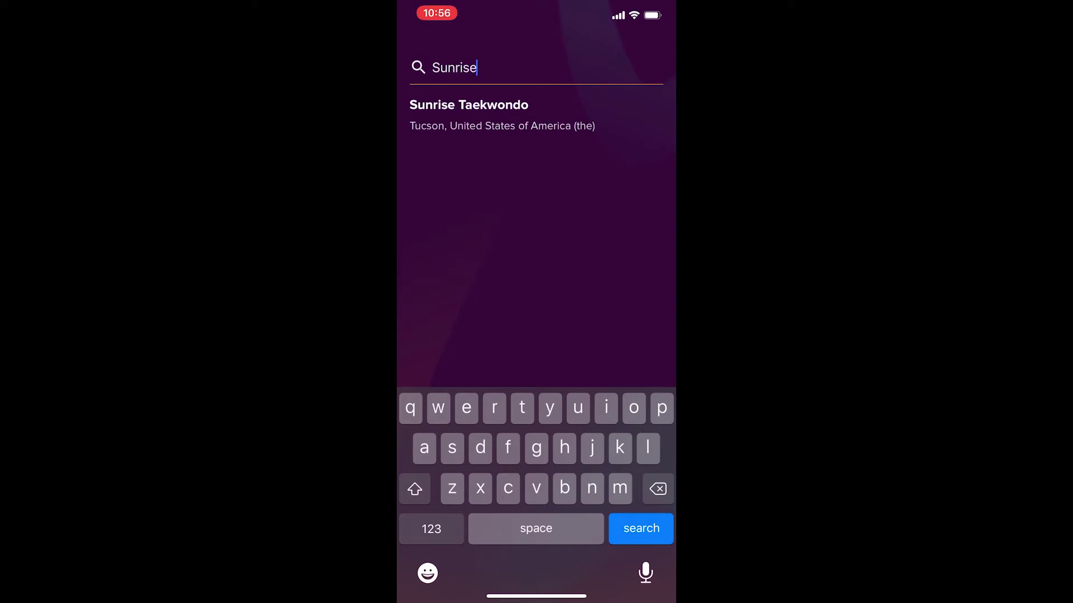
left_click(469, 114)
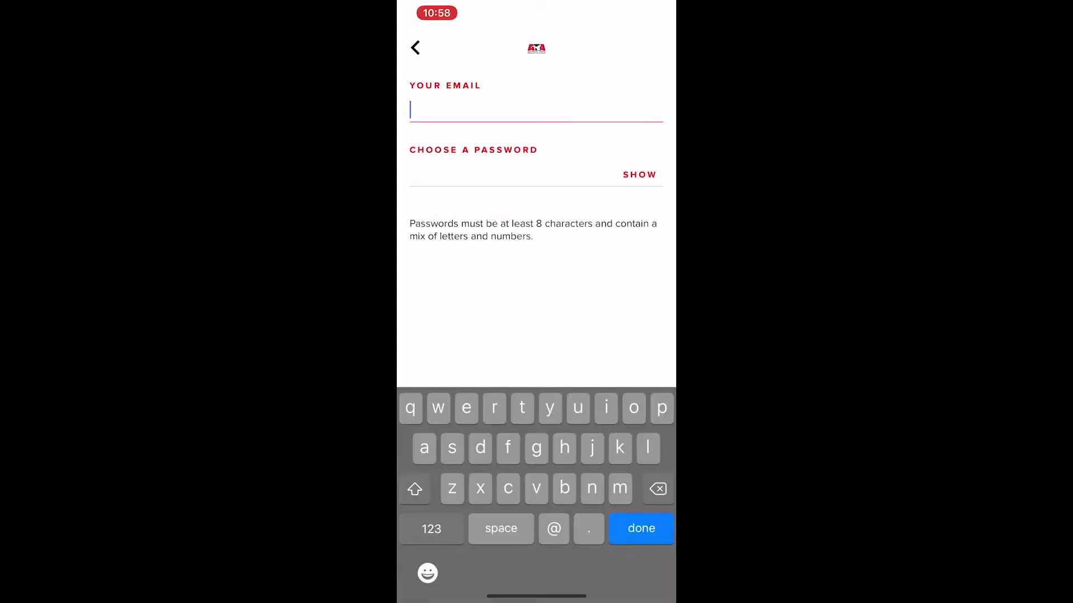
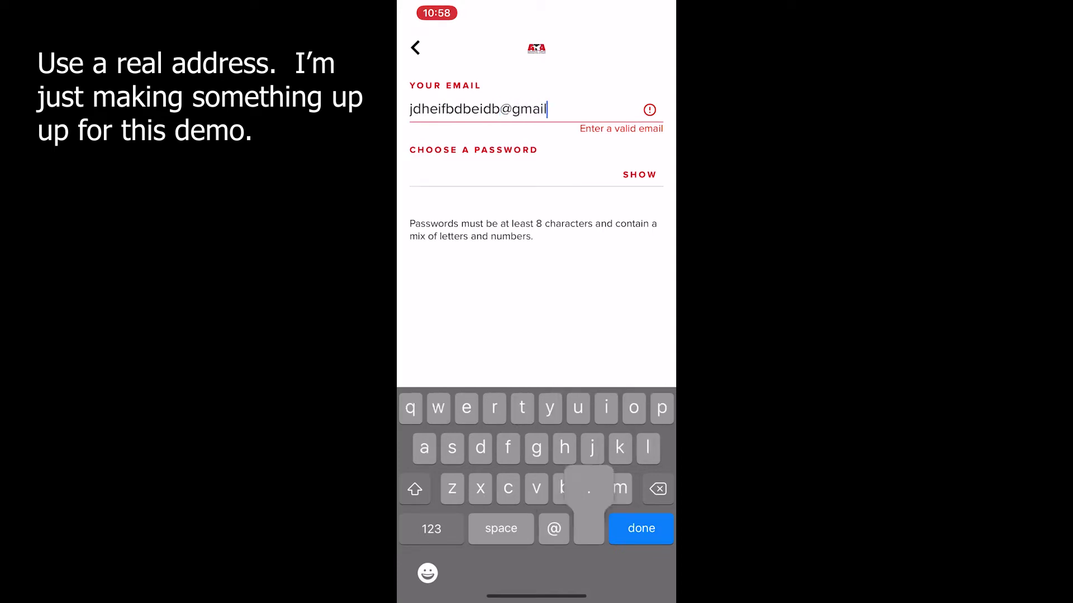
Enter the sign-up email and the holder's first and last name, and opt in to updates
key("Return")
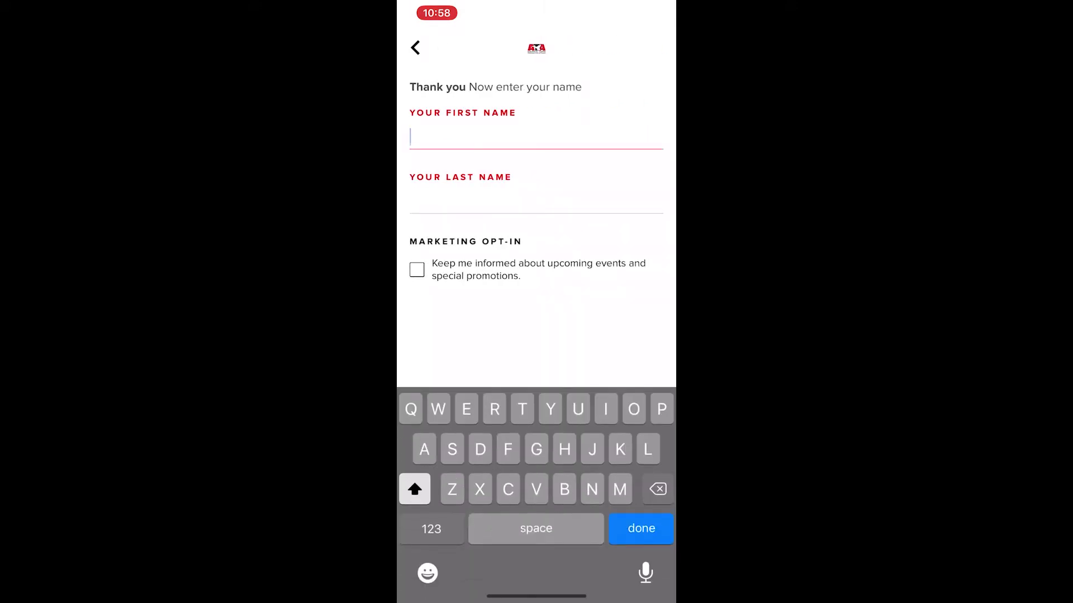
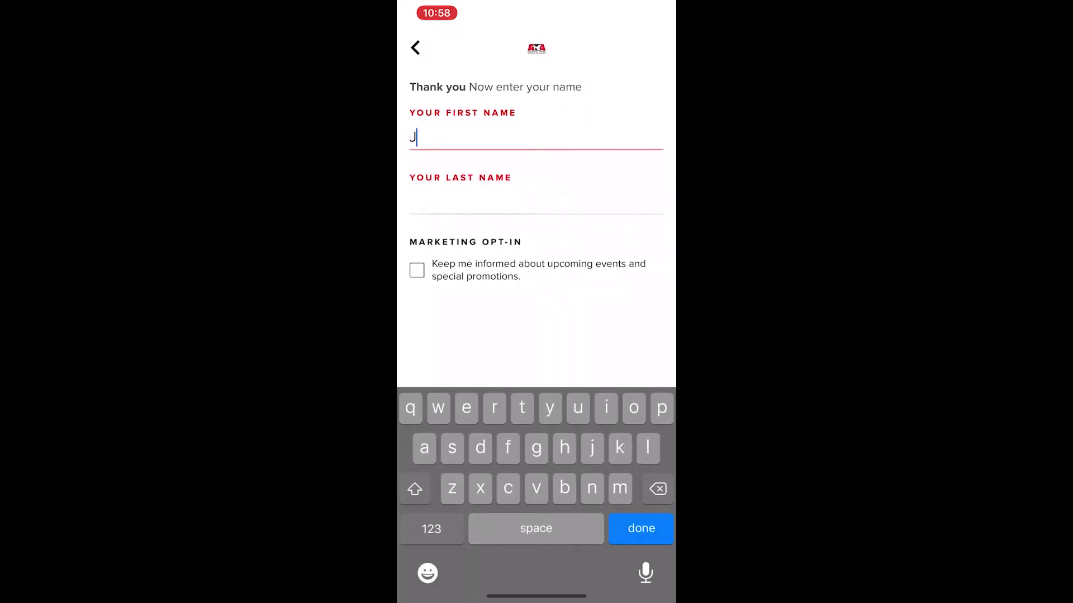
key("Tab")
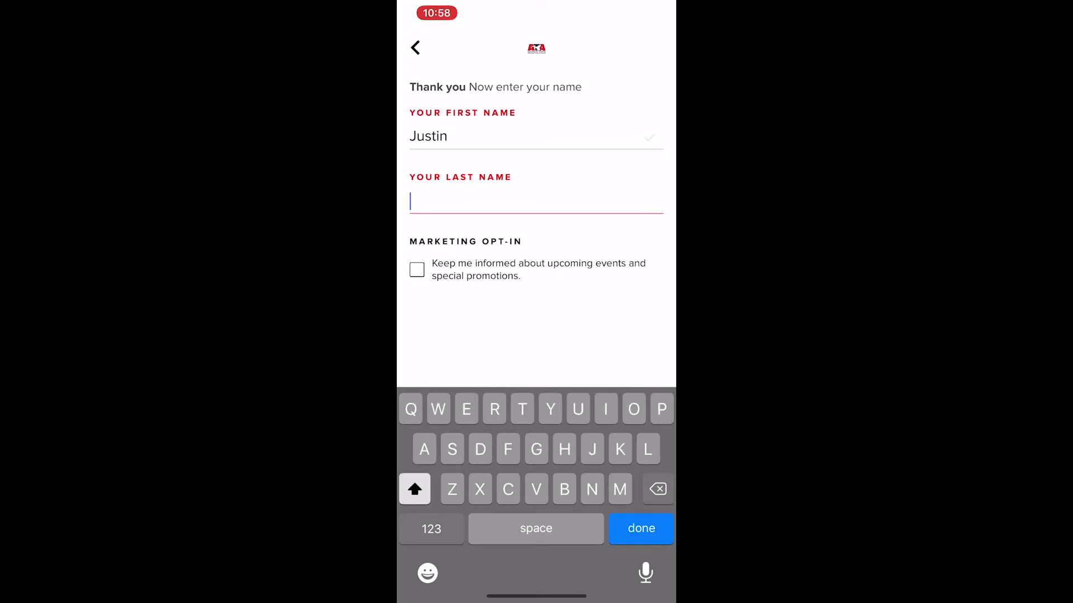
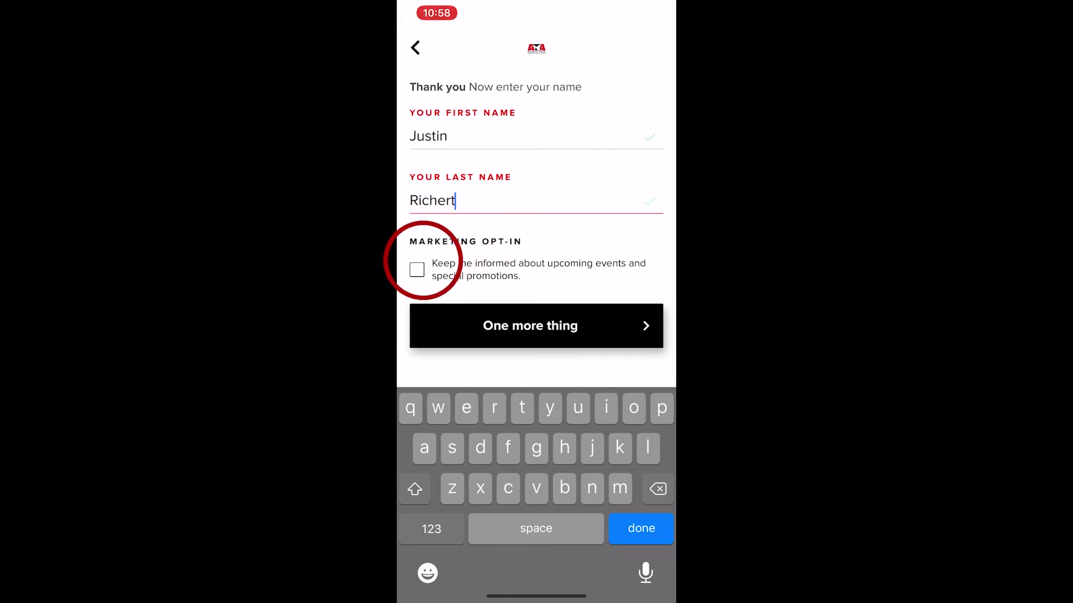
left_click(416, 269)
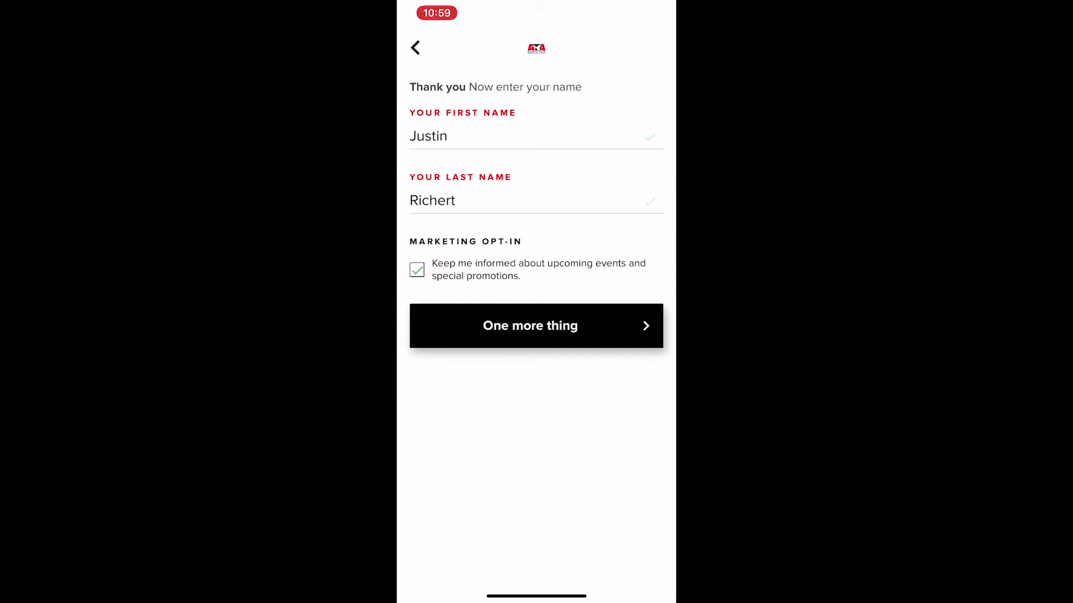
left_click(537, 325)
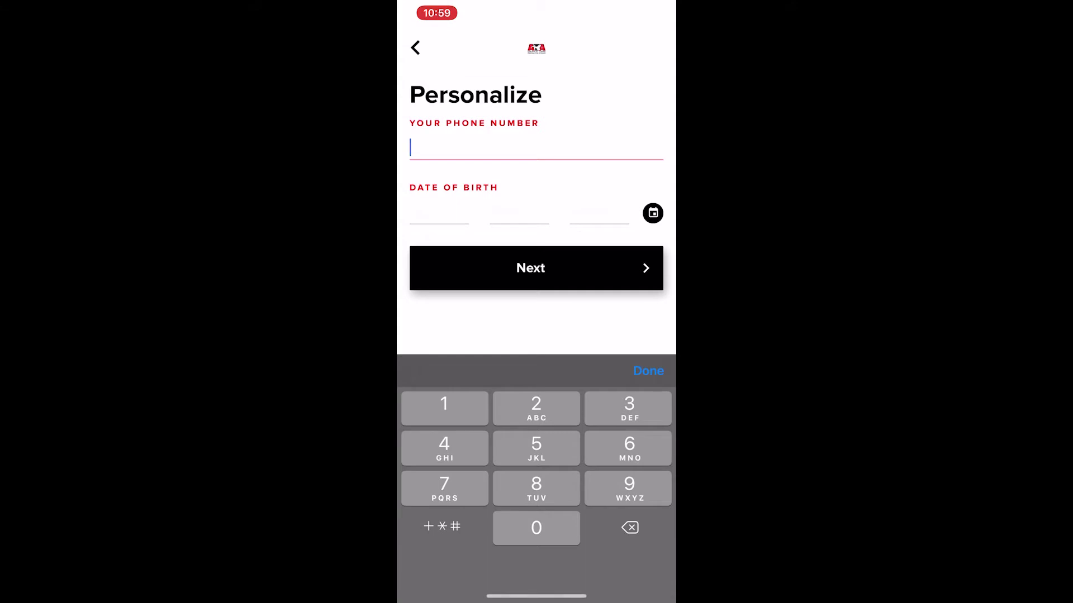
left_click(439, 212)
type("1")
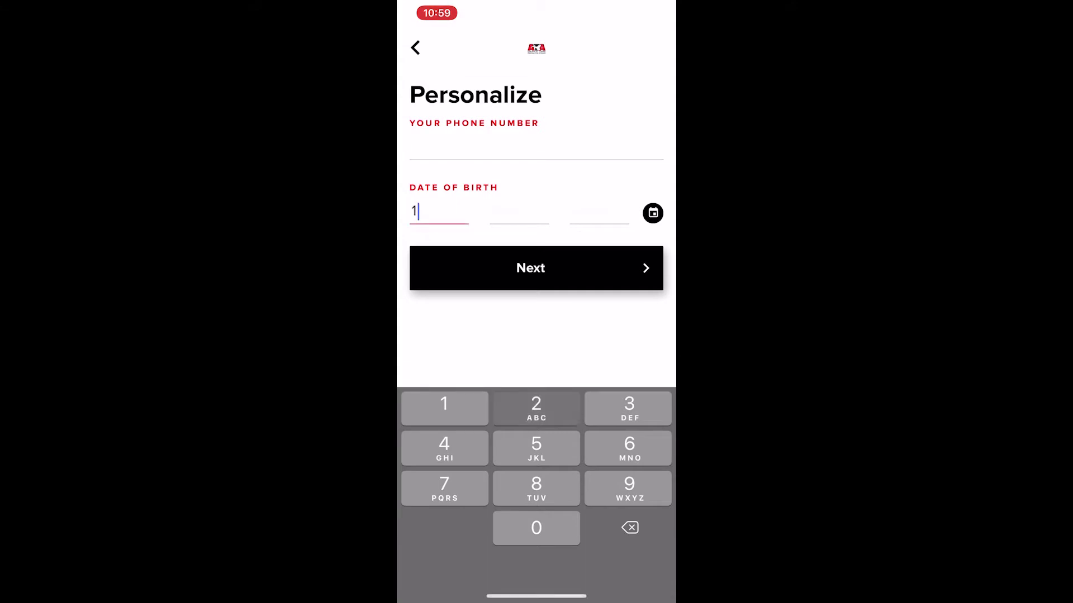
type("201")
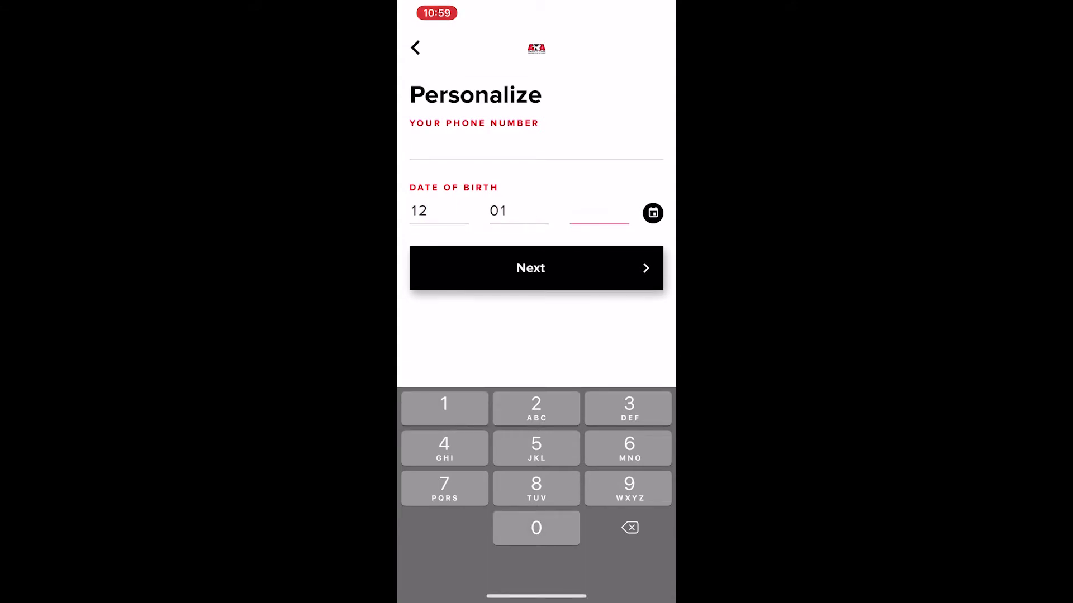
type("1985")
left_click(652, 213)
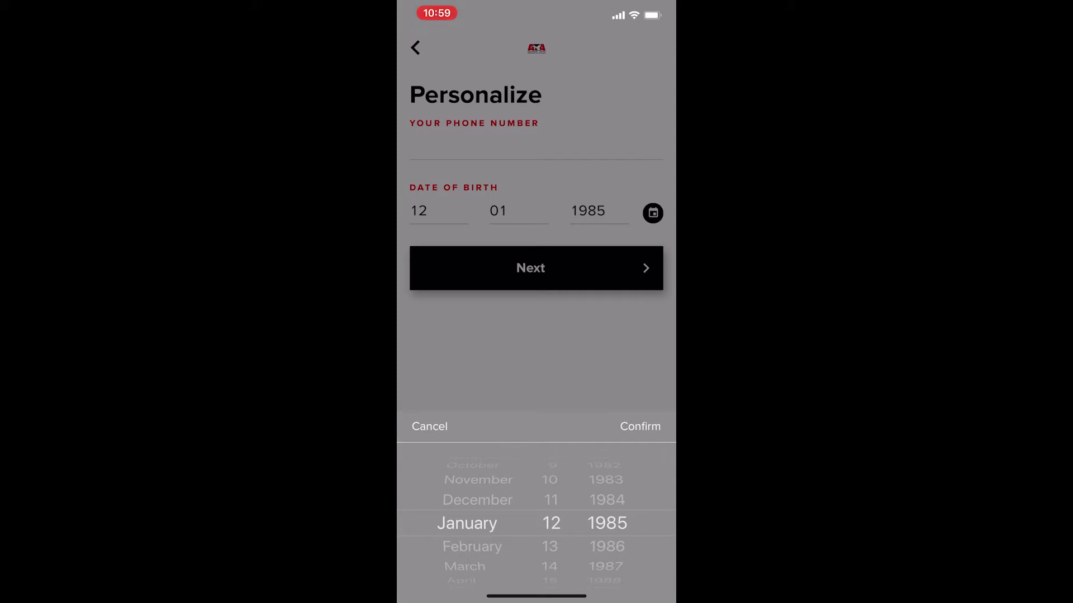
scroll(475, 522, "up", 1)
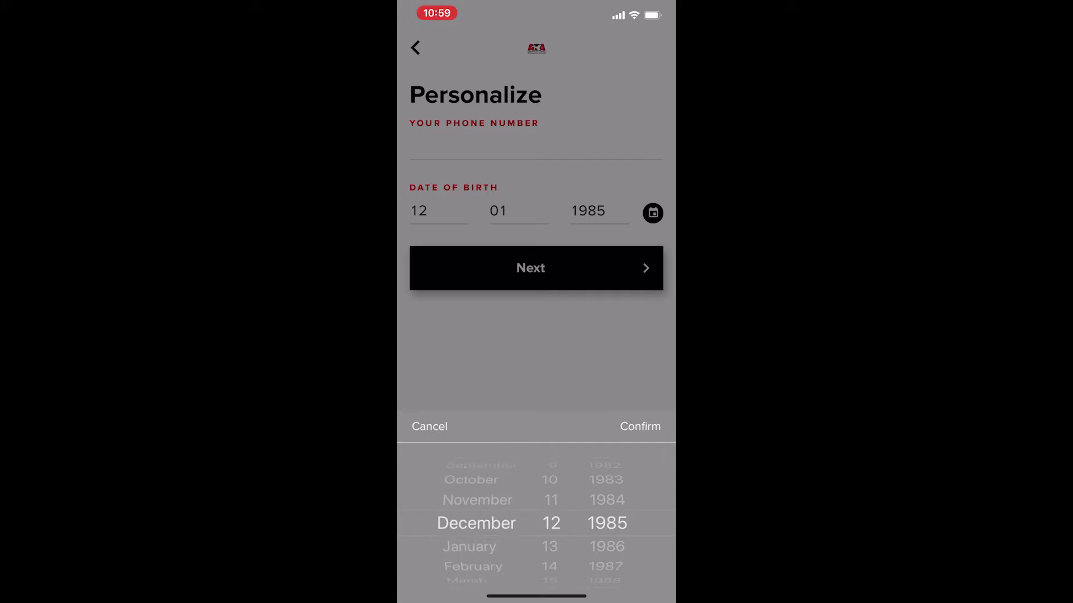
scroll(551, 523, "up", 6)
scroll(551, 523, "up", 2)
left_click(640, 427)
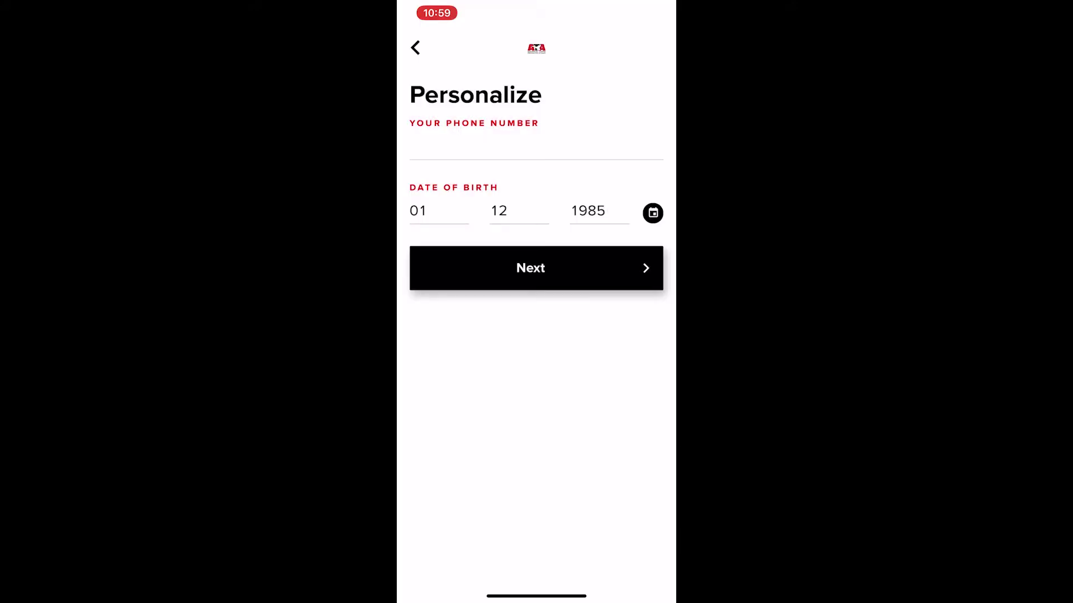
Accept the studio waiver to register, then agree to the parental waiver for a child account
left_click(536, 268)
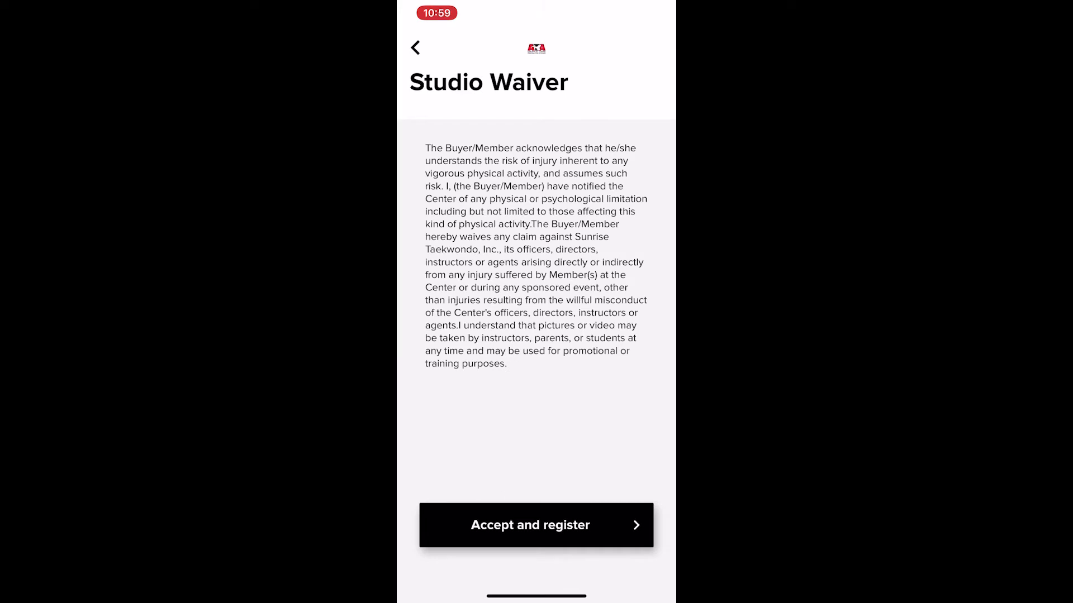
left_click(530, 525)
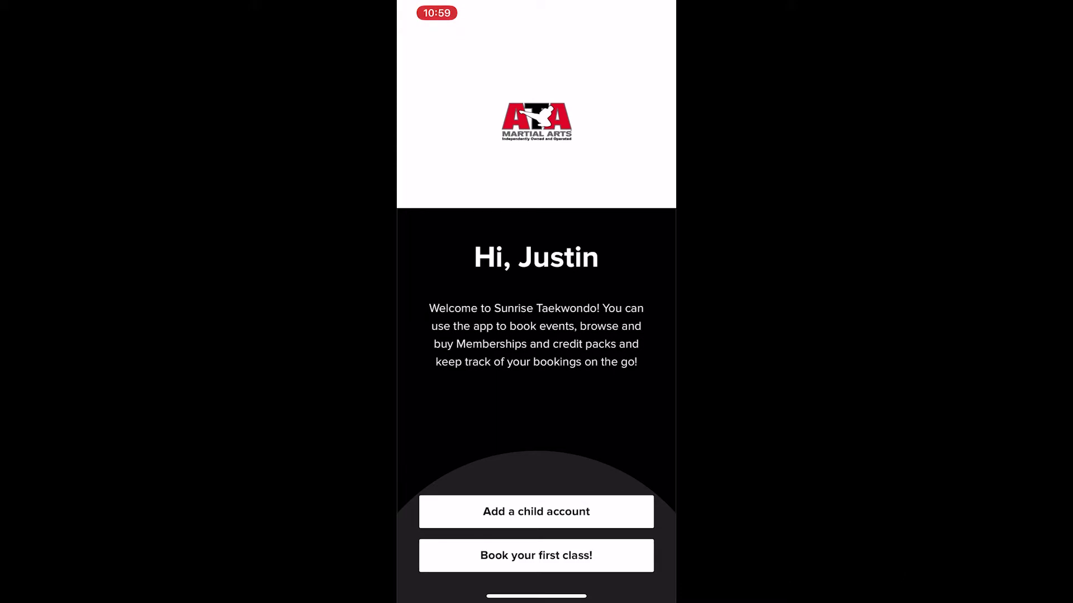
left_click(536, 511)
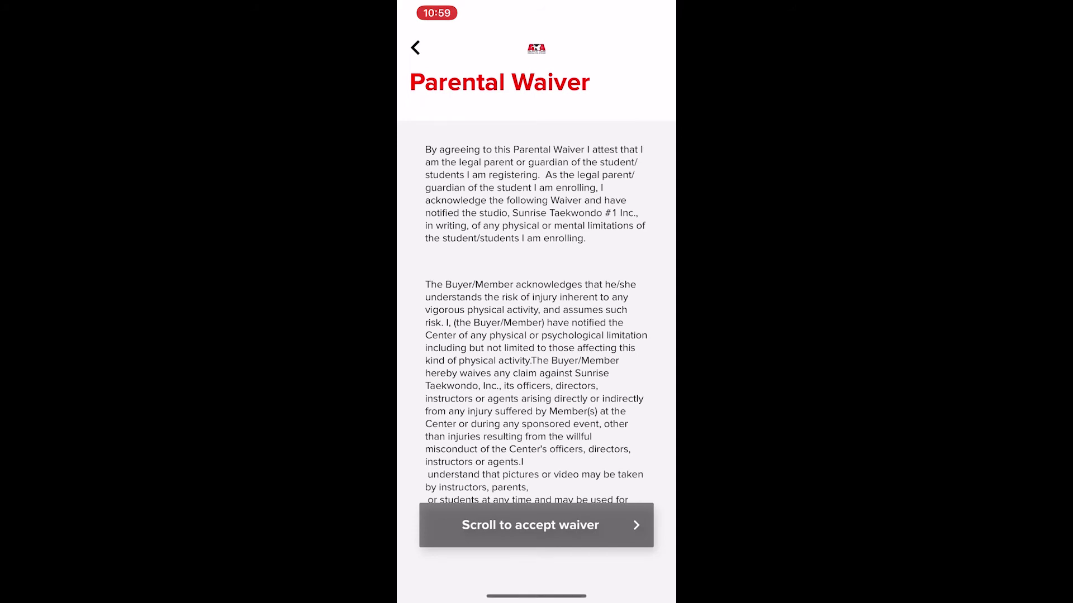
scroll(537, 313, "down", 10)
left_click(536, 526)
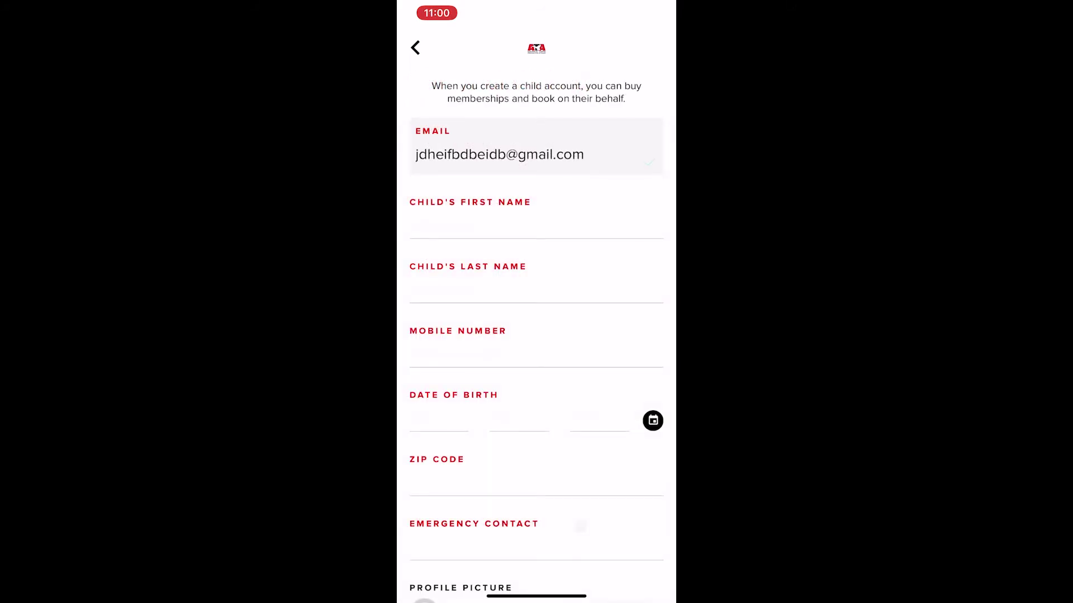
Enter the child's first and last name, leaving the mobile number blank
left_click(536, 226)
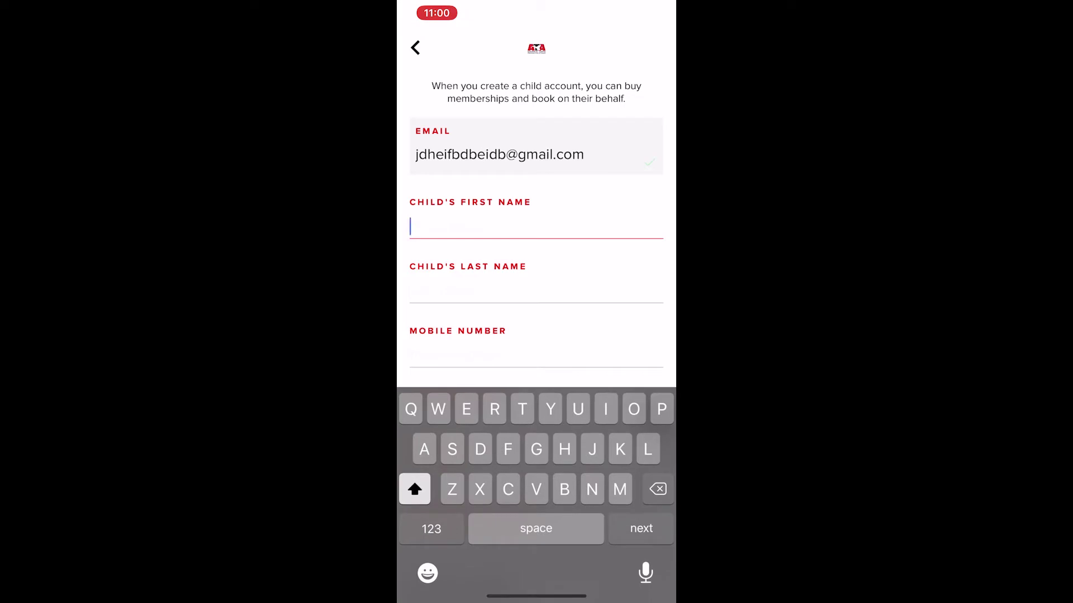
type("Johnny")
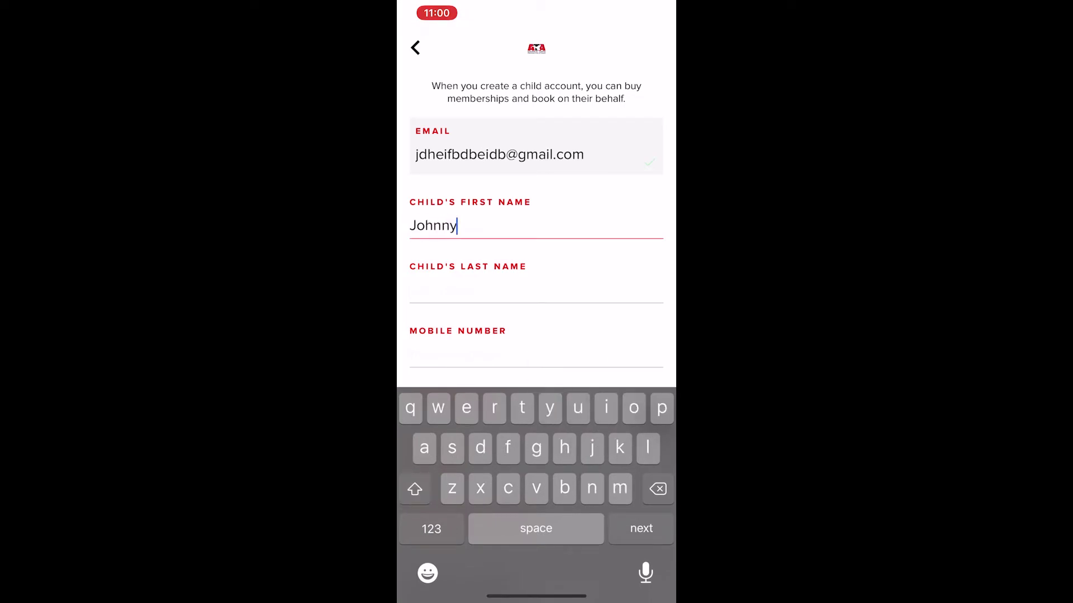
key("Return")
type("Brav")
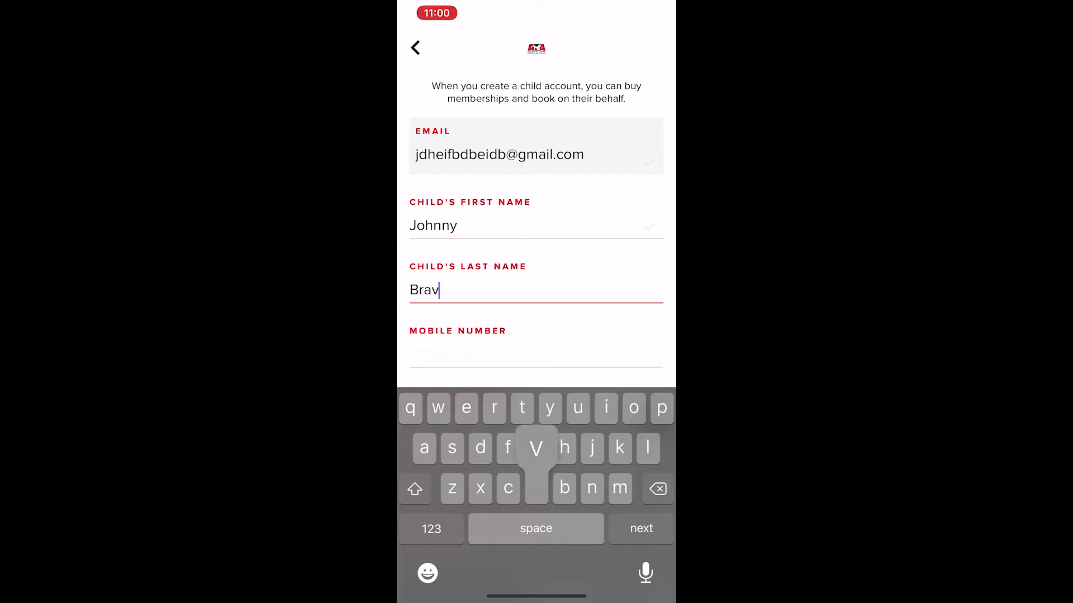
type("o")
key("Return")
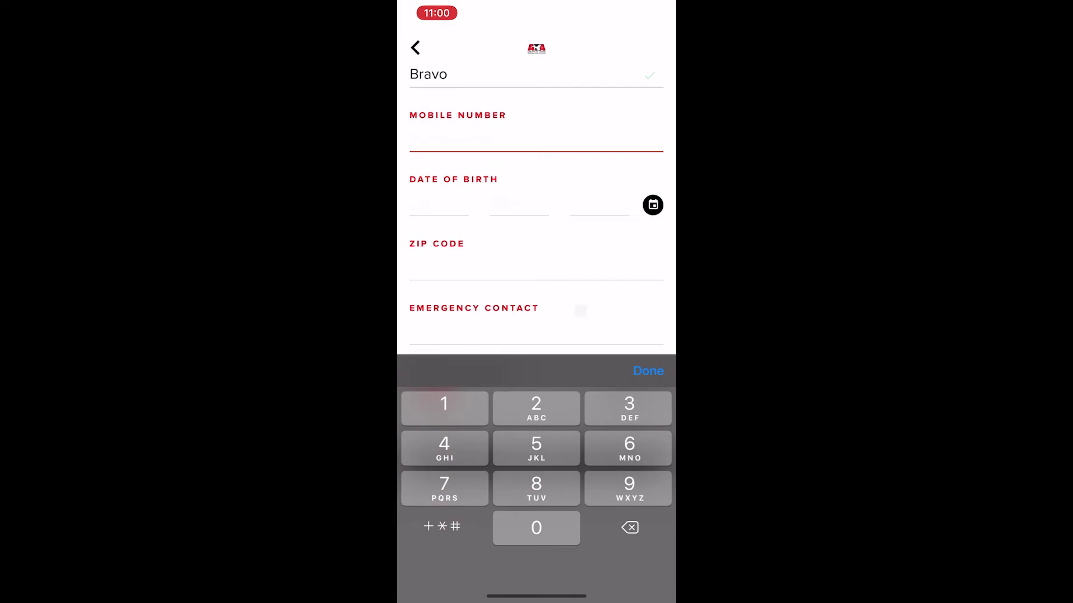
left_click(648, 371)
left_click(653, 421)
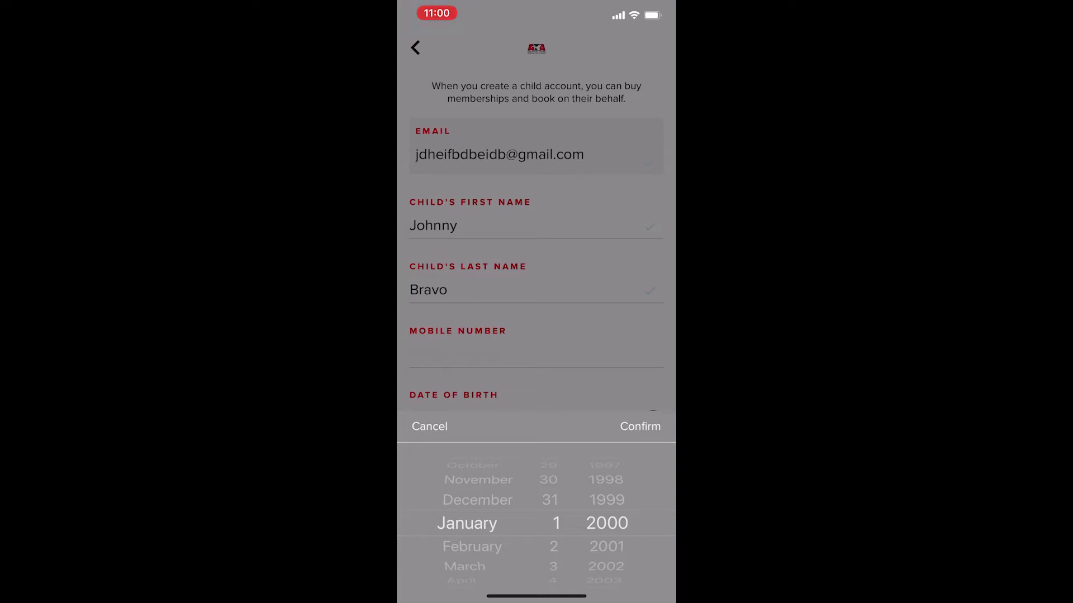
scroll(472, 523, "down", 2)
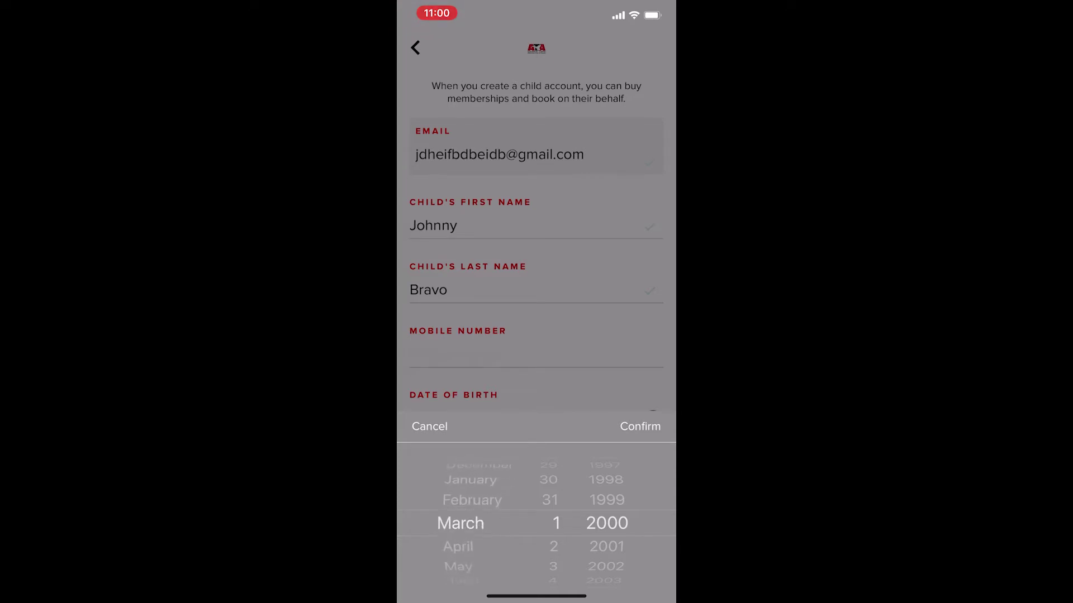
scroll(551, 523, "down", 14)
scroll(550, 523, "down", 7)
scroll(606, 523, "up", 5)
scroll(607, 523, "down", 2)
scroll(607, 523, "down", 1)
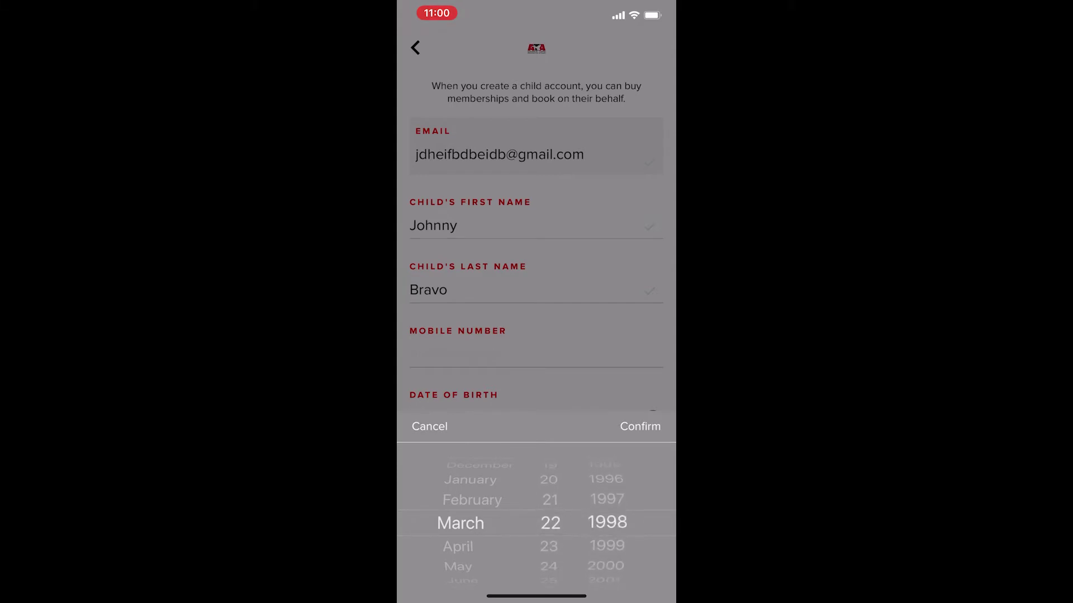
scroll(607, 523, "down", 4)
scroll(606, 523, "down", 1)
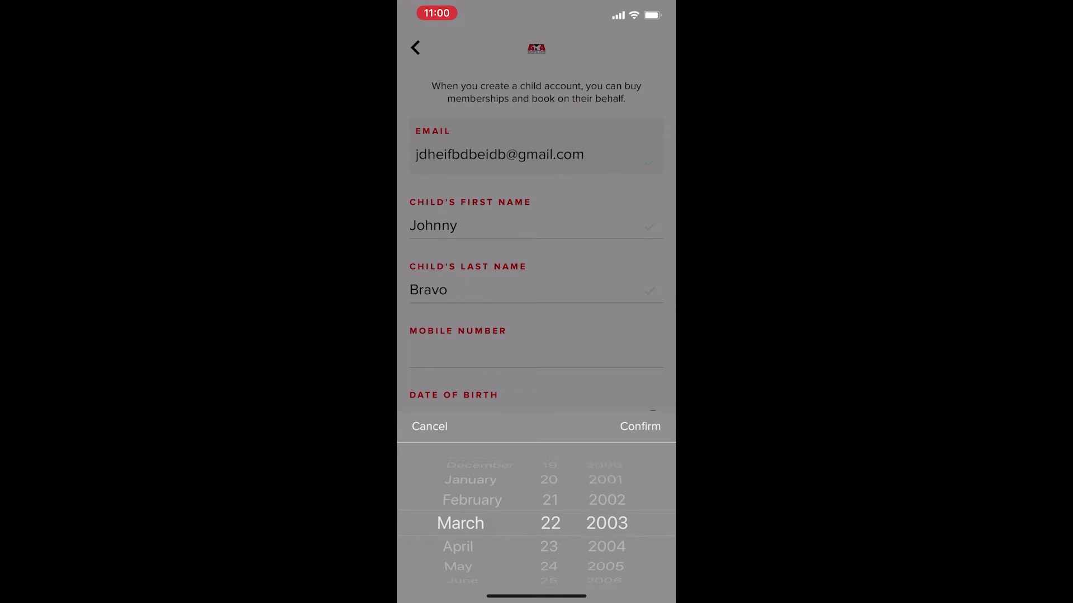
left_click(640, 426)
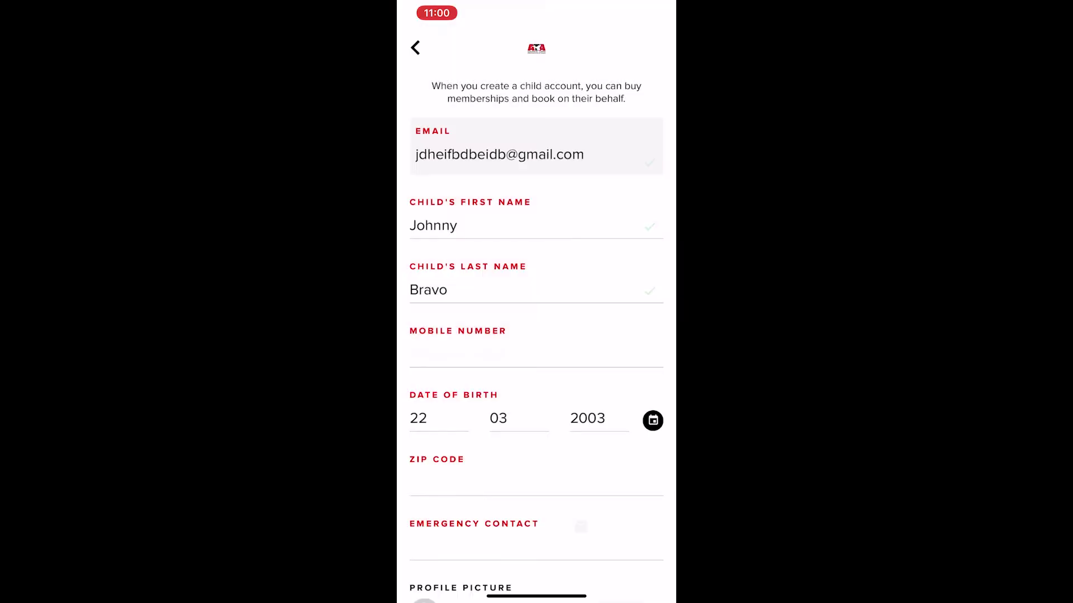
Enter the child's ZIP code using the numeric keypad
left_click(536, 483)
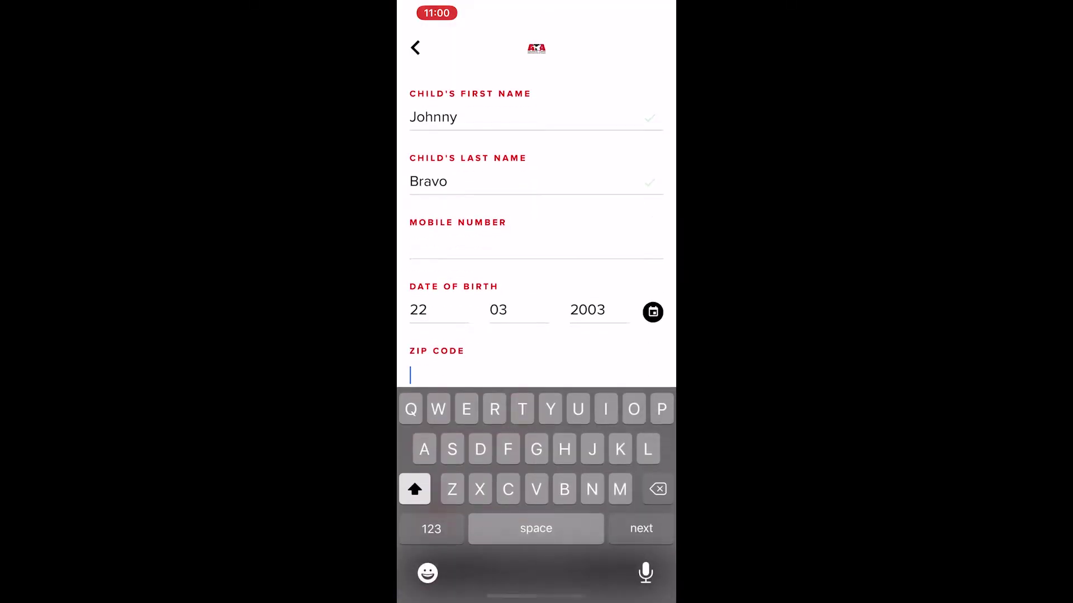
left_click(431, 529)
type("857")
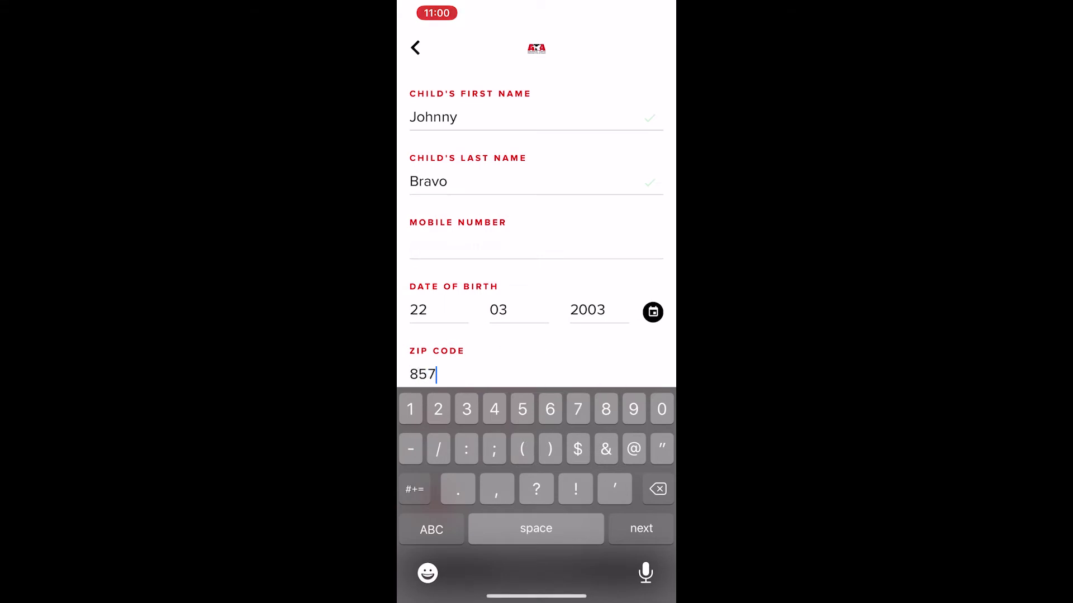
type("49")
scroll(536, 223, "down", 5)
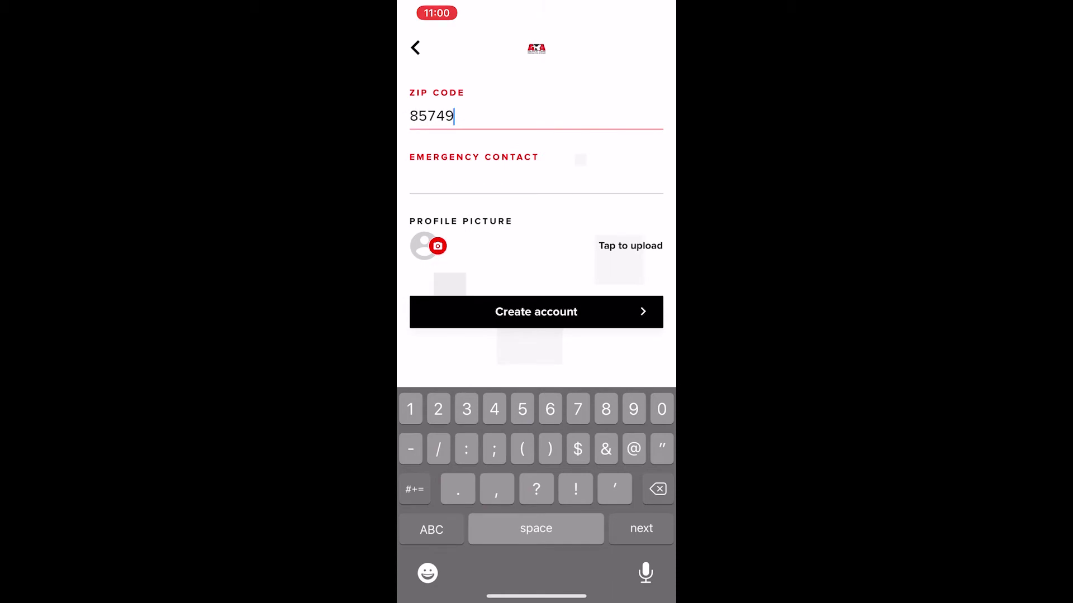
scroll(536, 224, "up", 5)
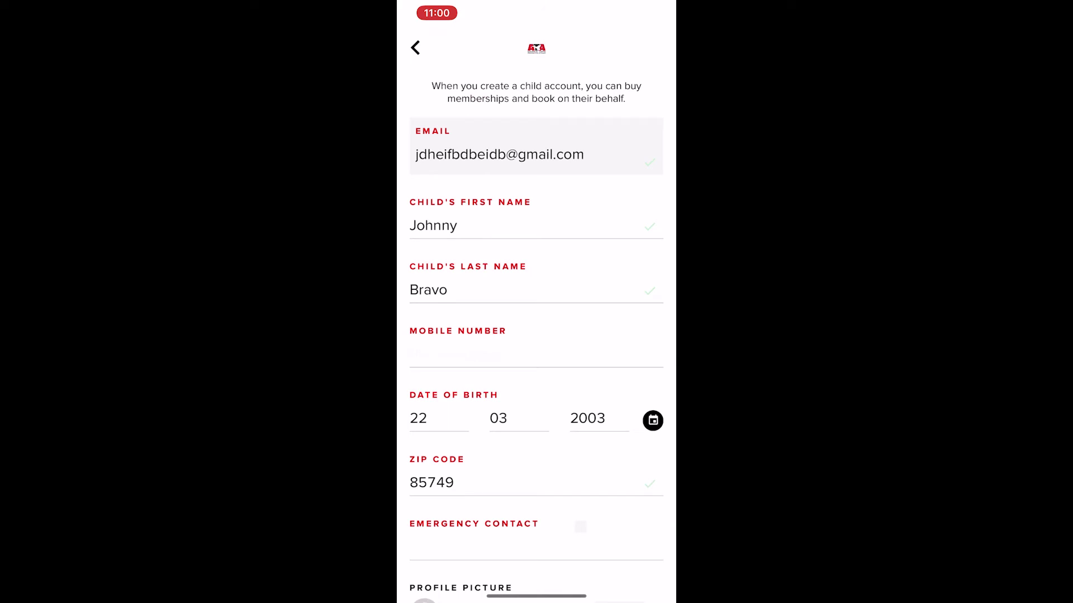
scroll(536, 335, "down", 3)
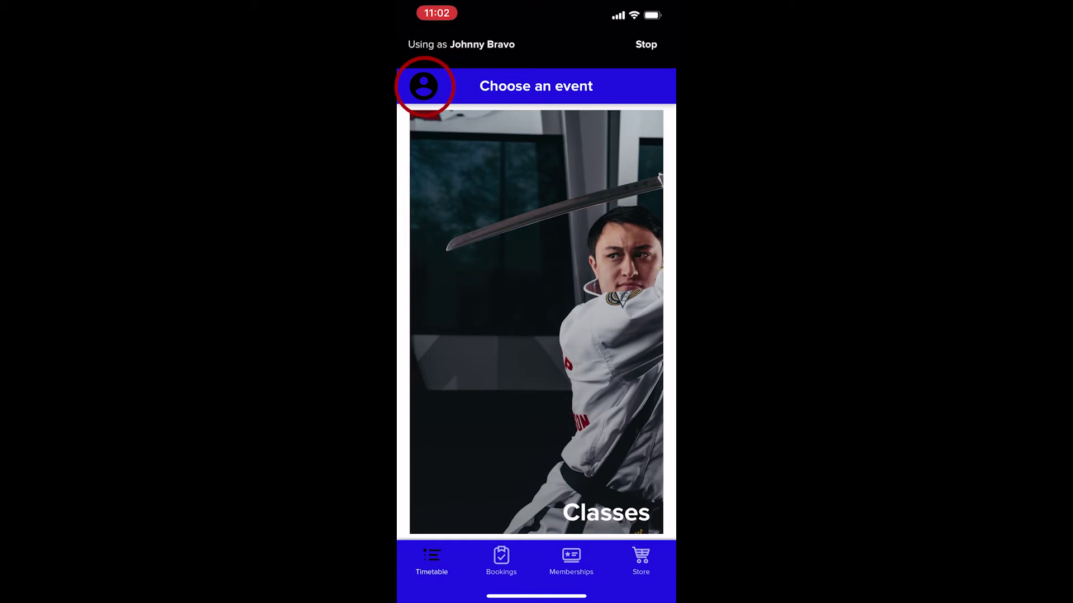
Open the child's Payments page, start adding a card, then close it without saving
left_click(424, 86)
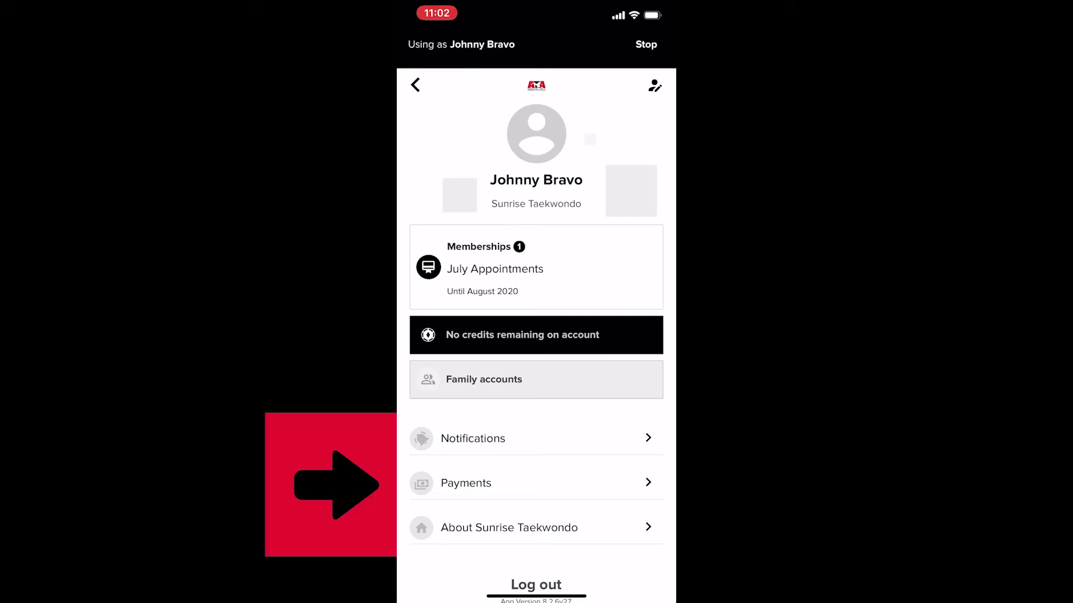
left_click(466, 483)
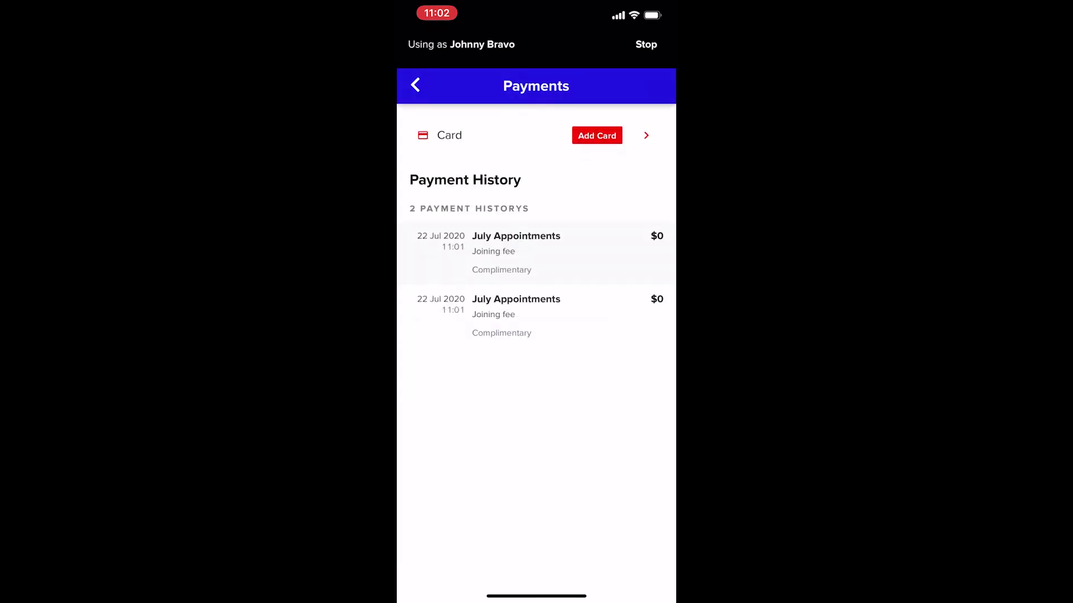
left_click(596, 135)
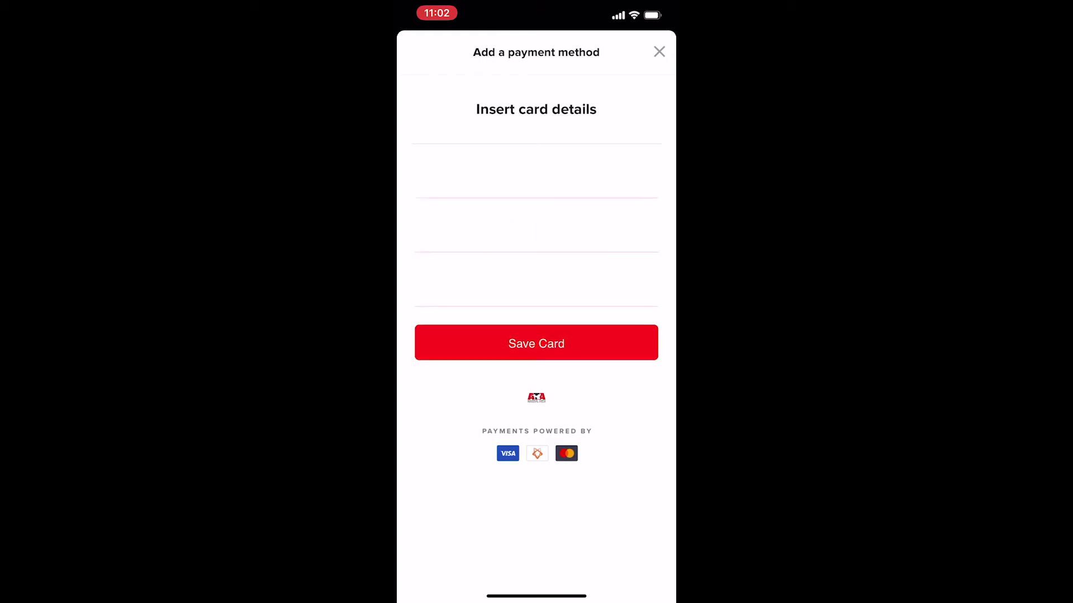
left_click(659, 52)
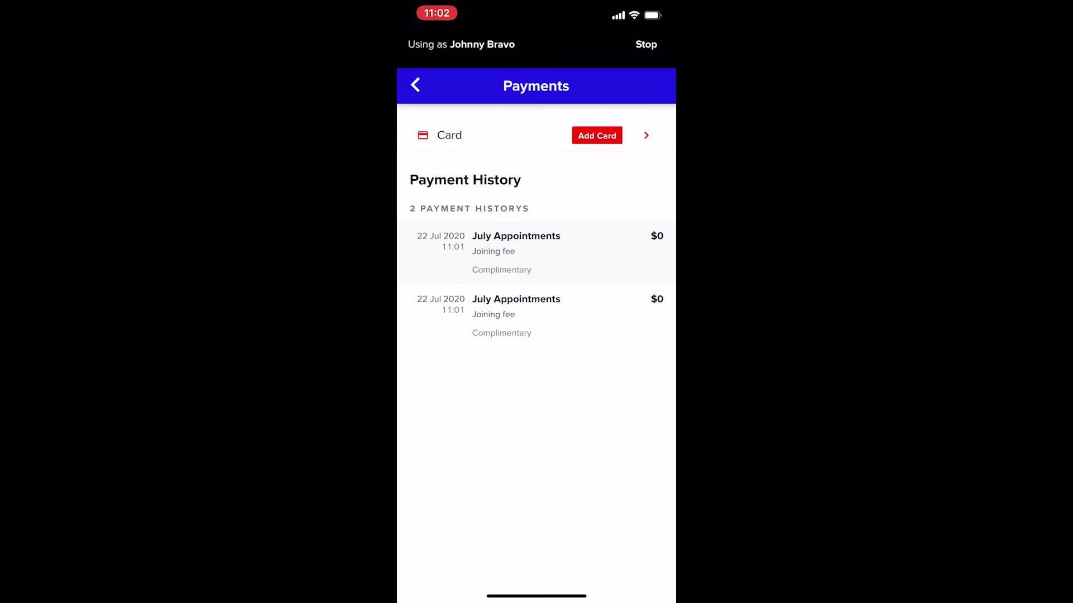
left_click(415, 85)
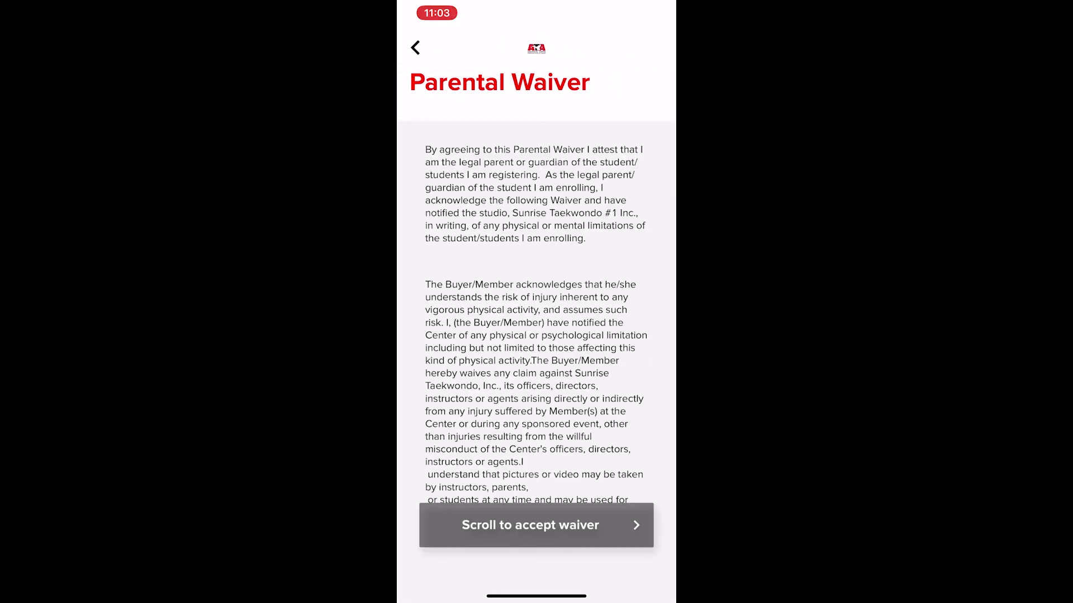
Agree to the parental waiver, then back out through Family accounts and profile to Choose an event
scroll(535, 313, "down", 15)
left_click(535, 524)
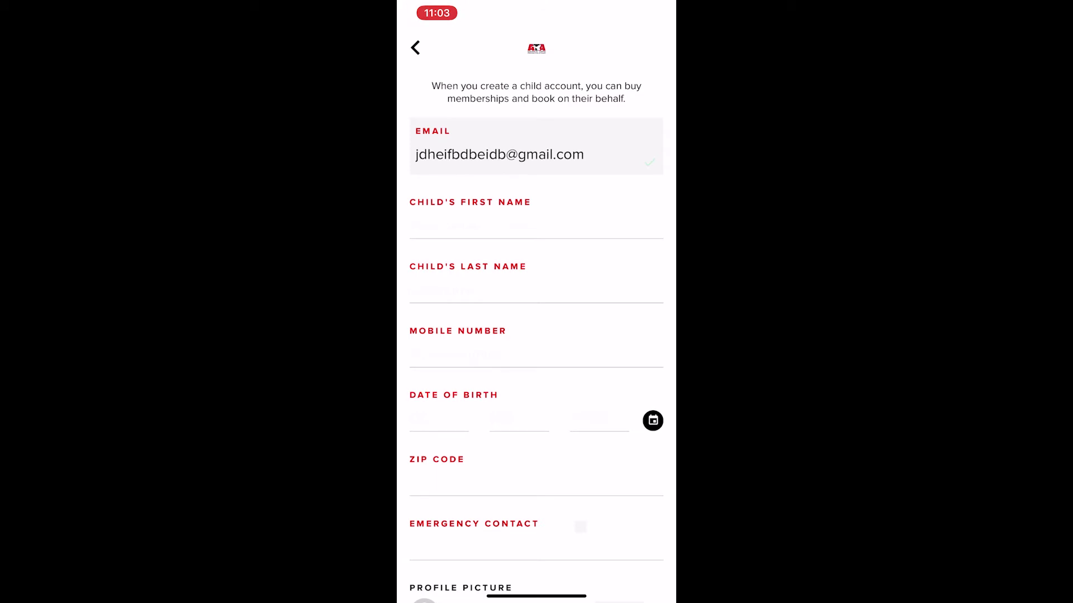
scroll(536, 335, "down", 5)
scroll(536, 335, "up", 5)
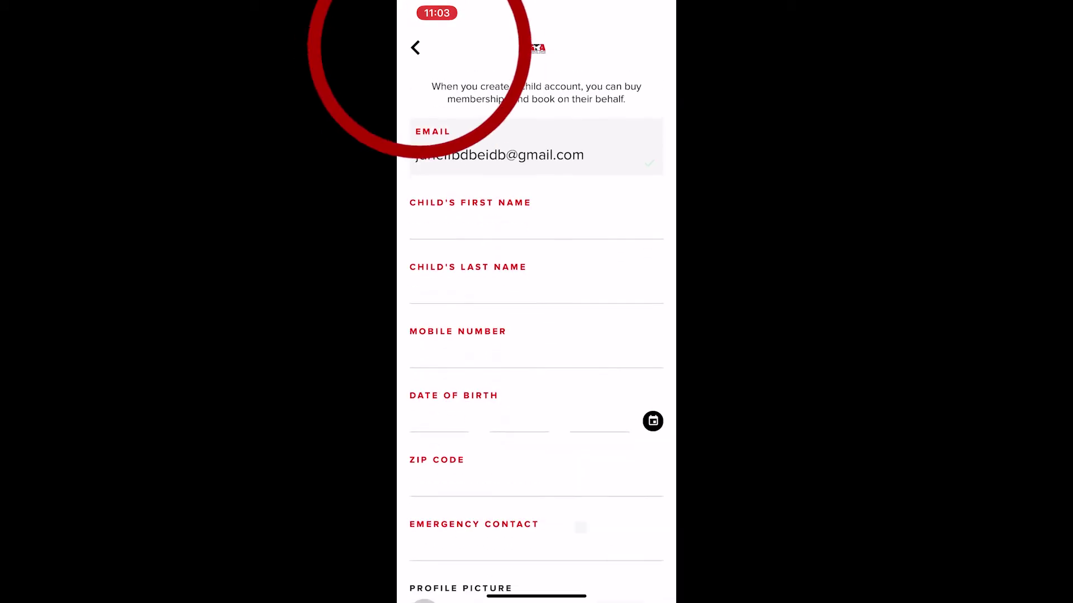
left_click(415, 48)
left_click(415, 48)
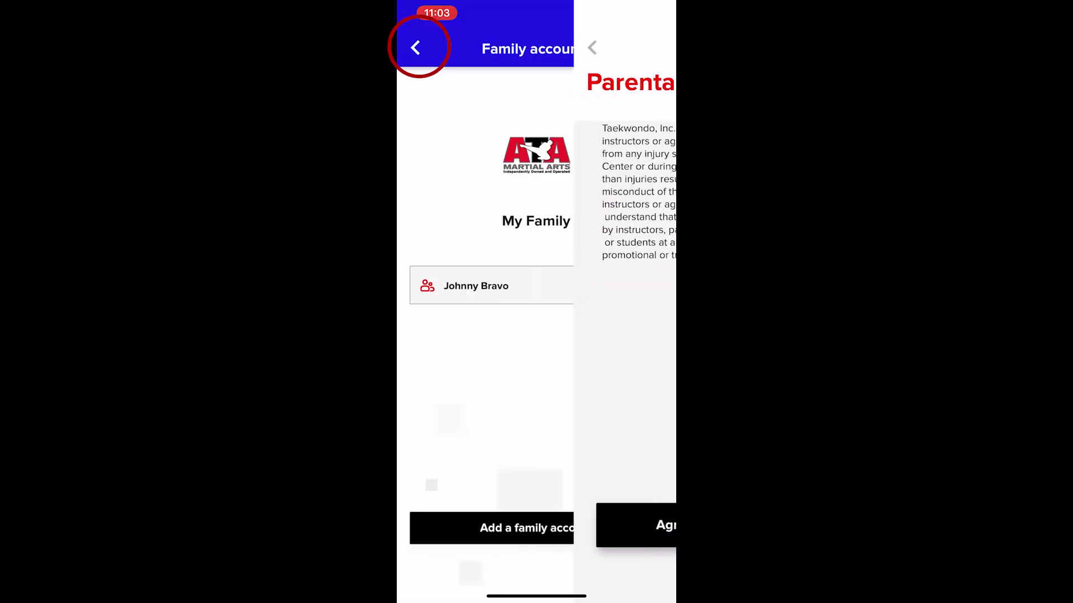
left_click(415, 47)
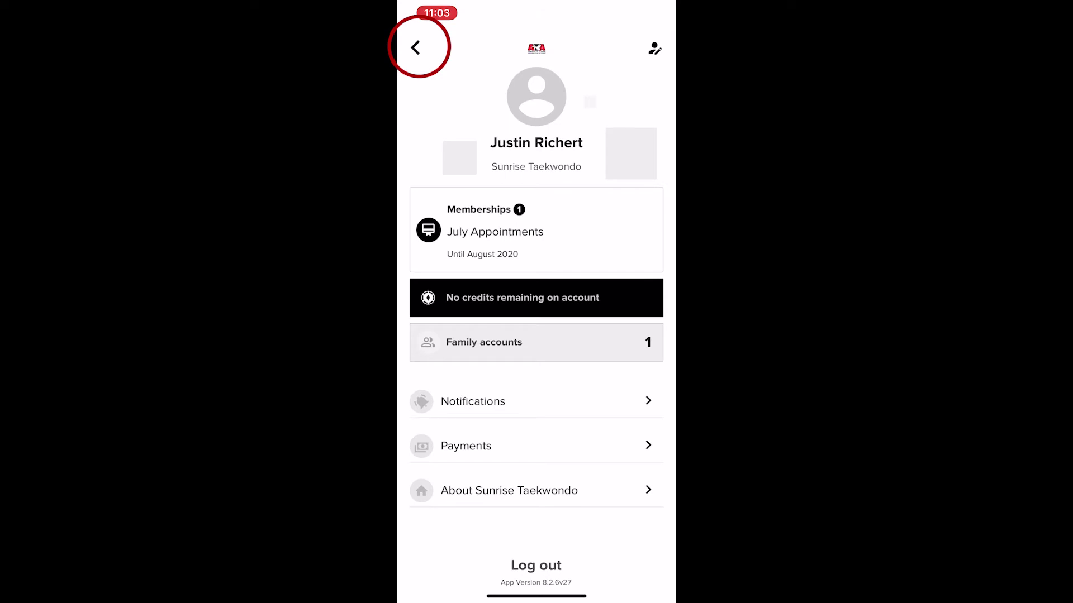
left_click(415, 47)
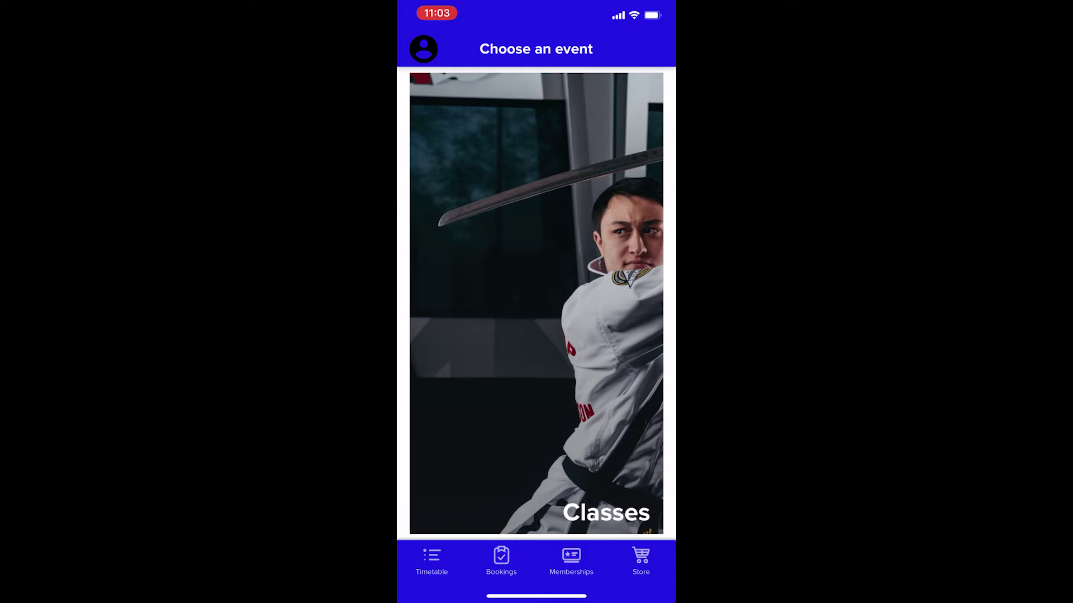
Use the child's family account via Profile > Family accounts
left_click(424, 48)
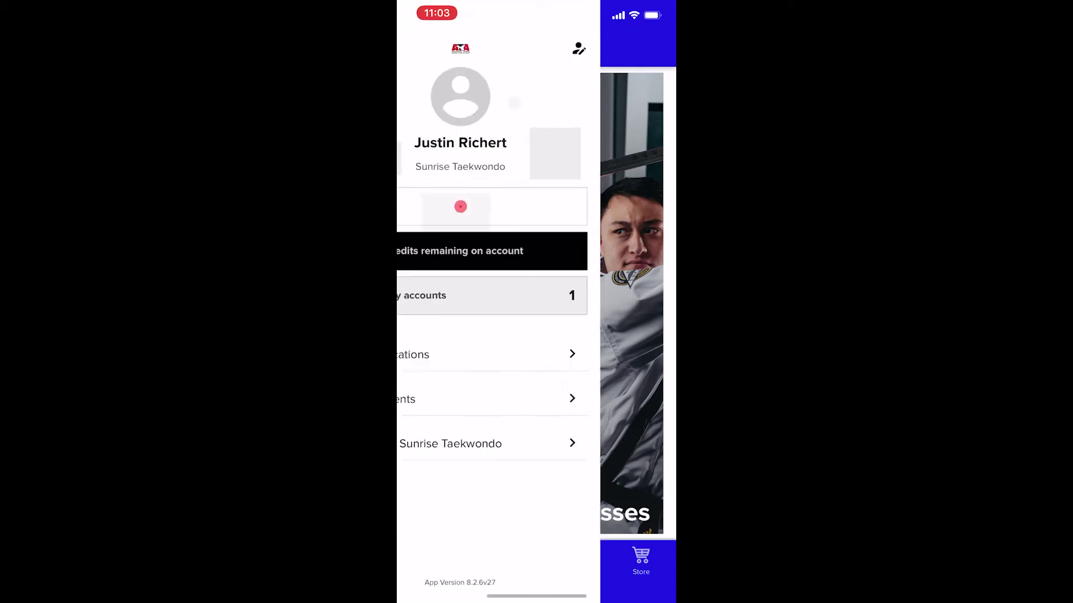
left_click(536, 301)
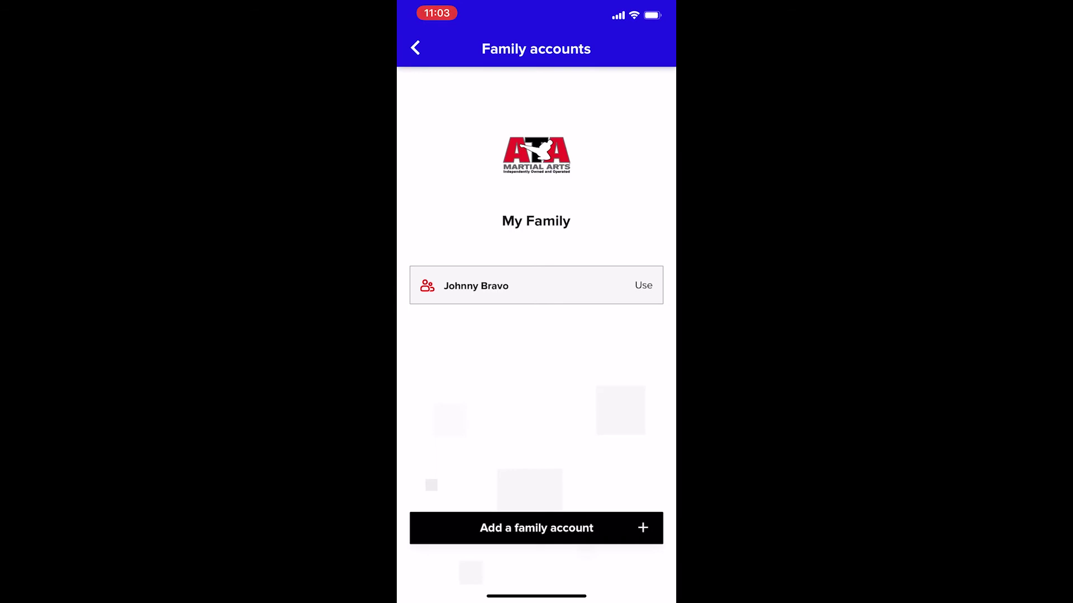
left_click(643, 286)
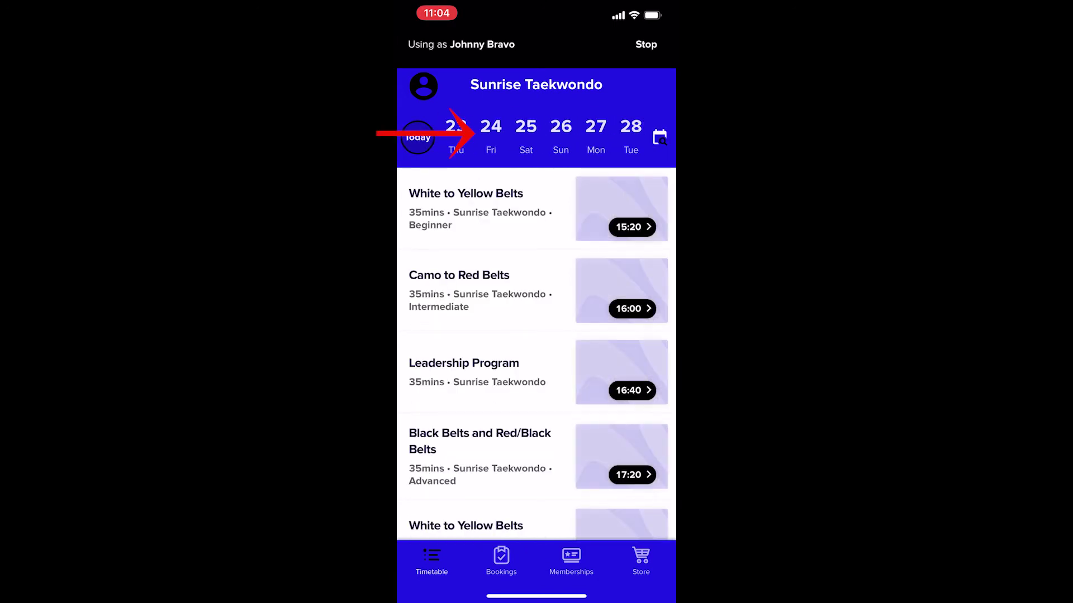
Show the timetable for Wednesday 22 July using the calendar picker
scroll(536, 136, "right", 3)
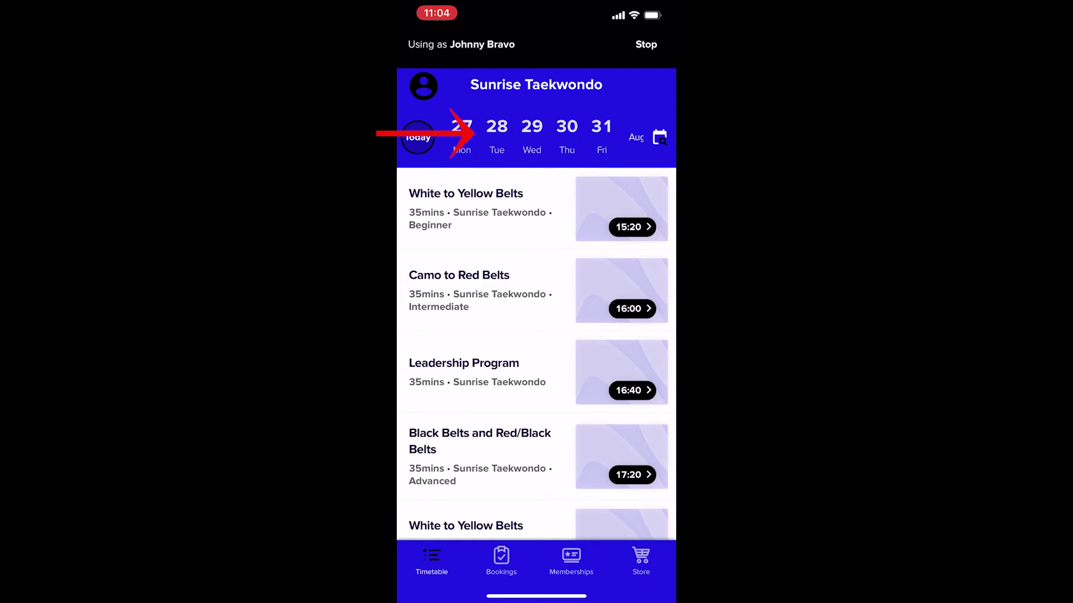
scroll(536, 137, "left", 2)
scroll(536, 137, "left", 2)
scroll(536, 137, "right", 3)
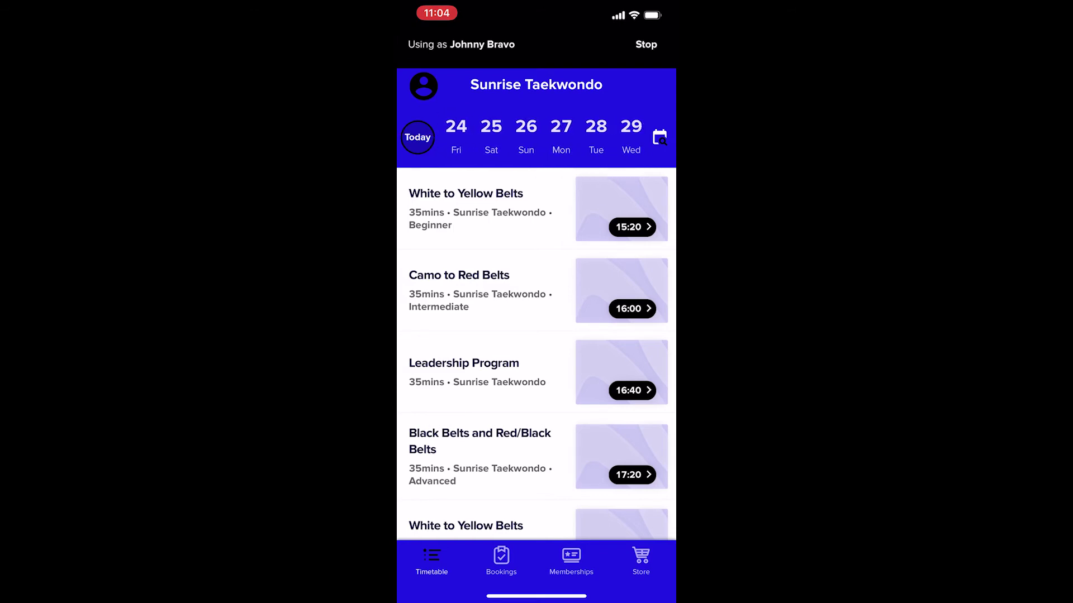
scroll(536, 137, "right", 3)
scroll(536, 137, "left", 3)
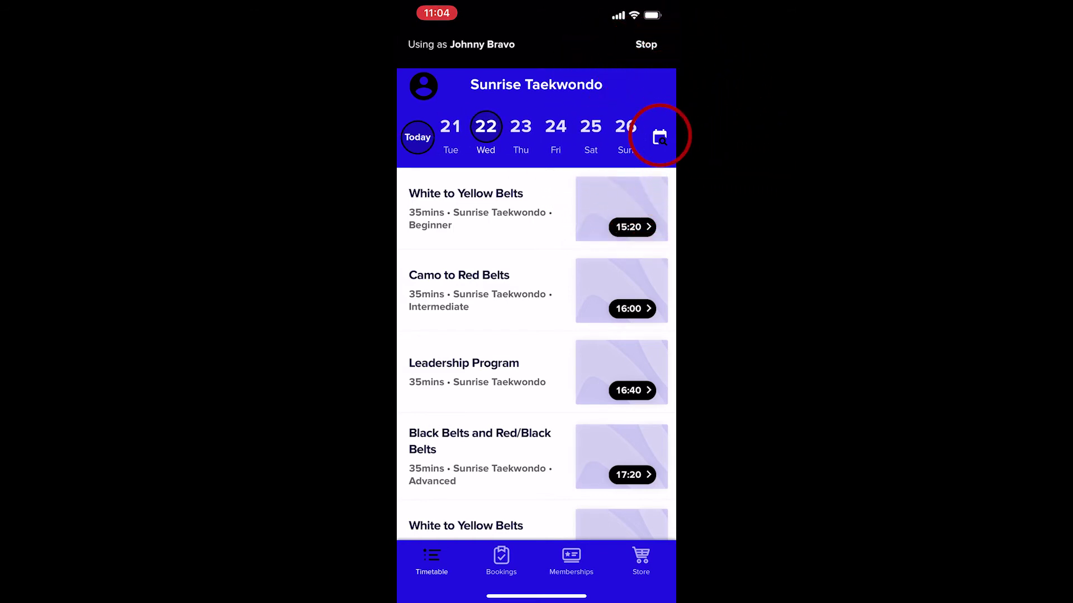
left_click(659, 138)
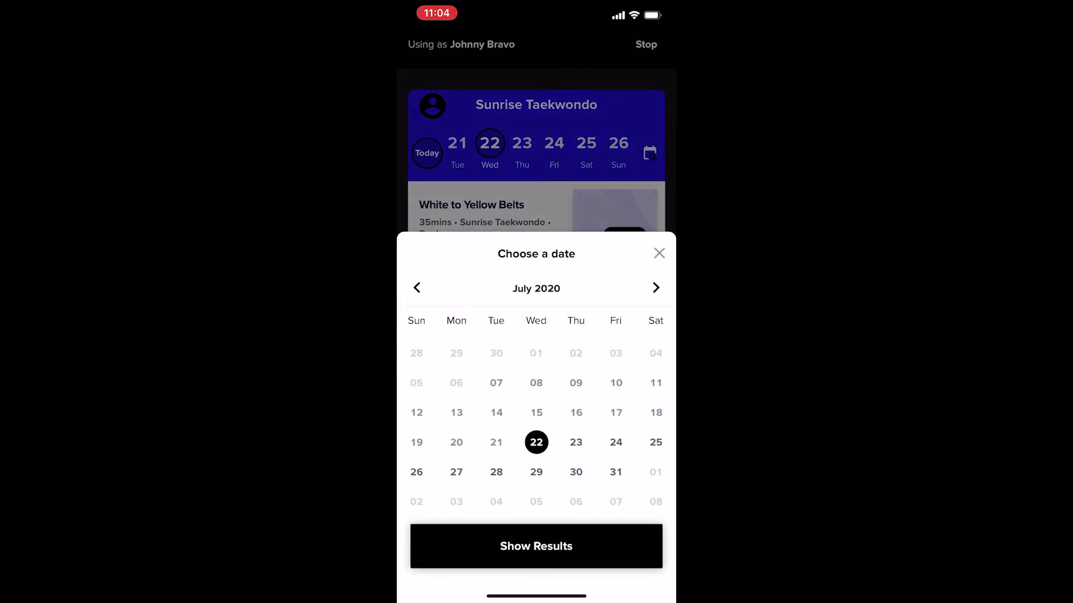
left_click(536, 546)
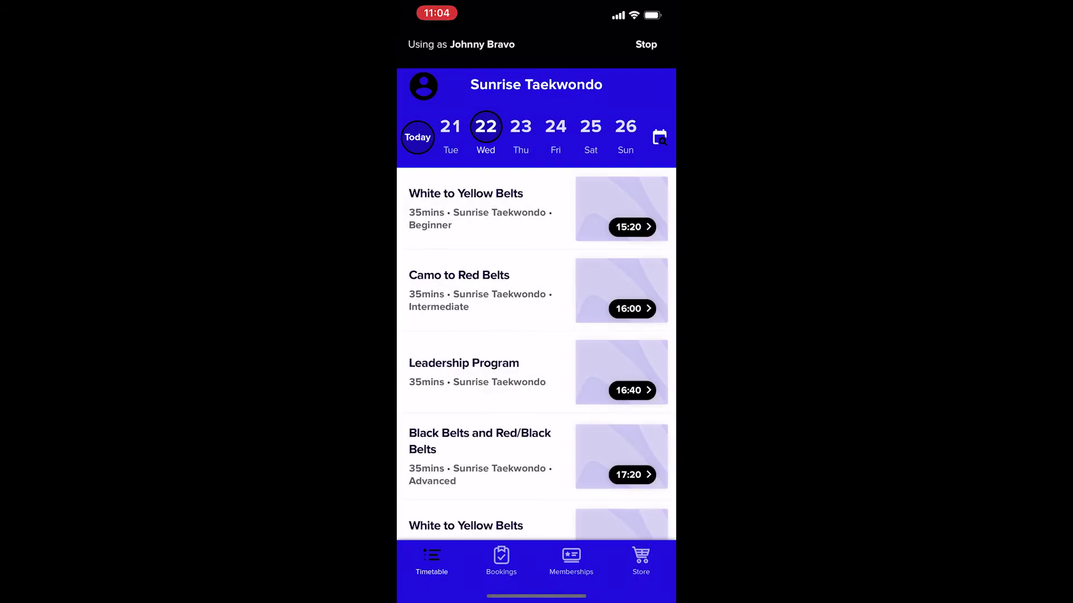
View the details of the 15:20 White to Yellow Belts class
scroll(536, 355, "down", 1)
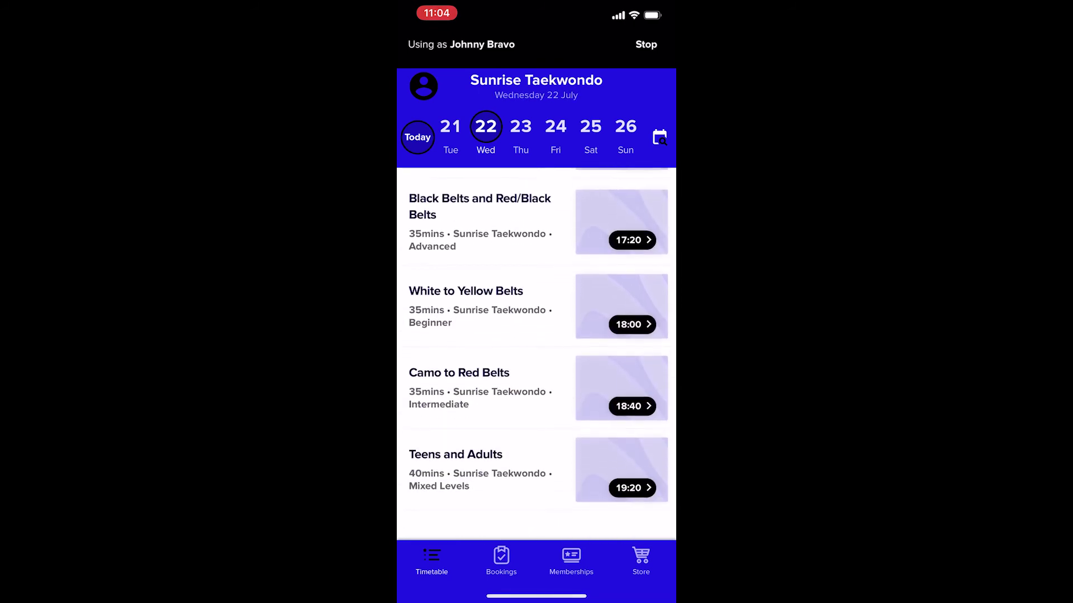
left_click(481, 219)
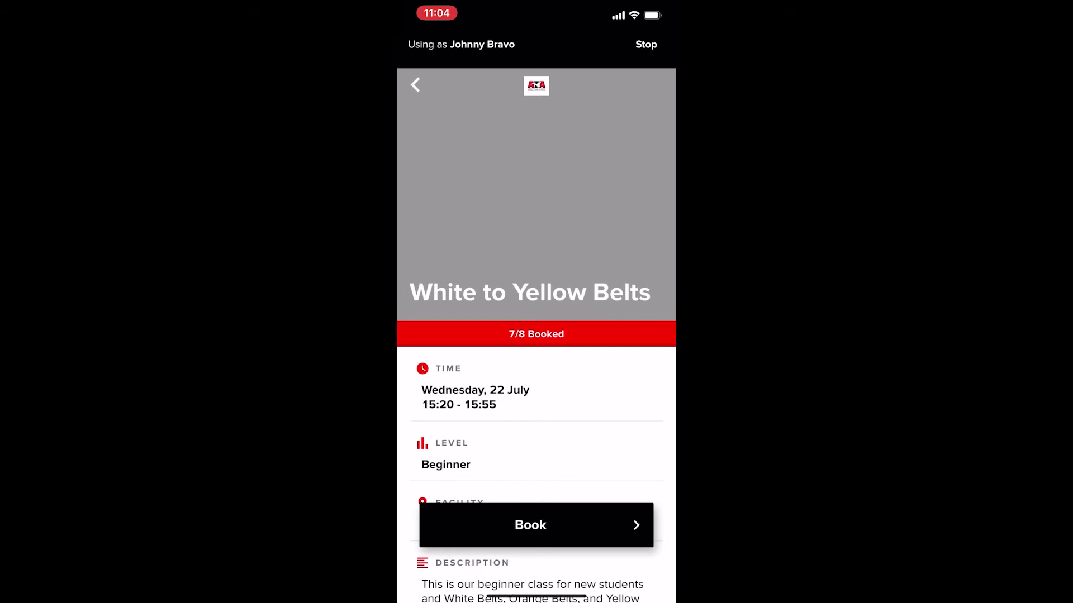
scroll(536, 335, "down", 5)
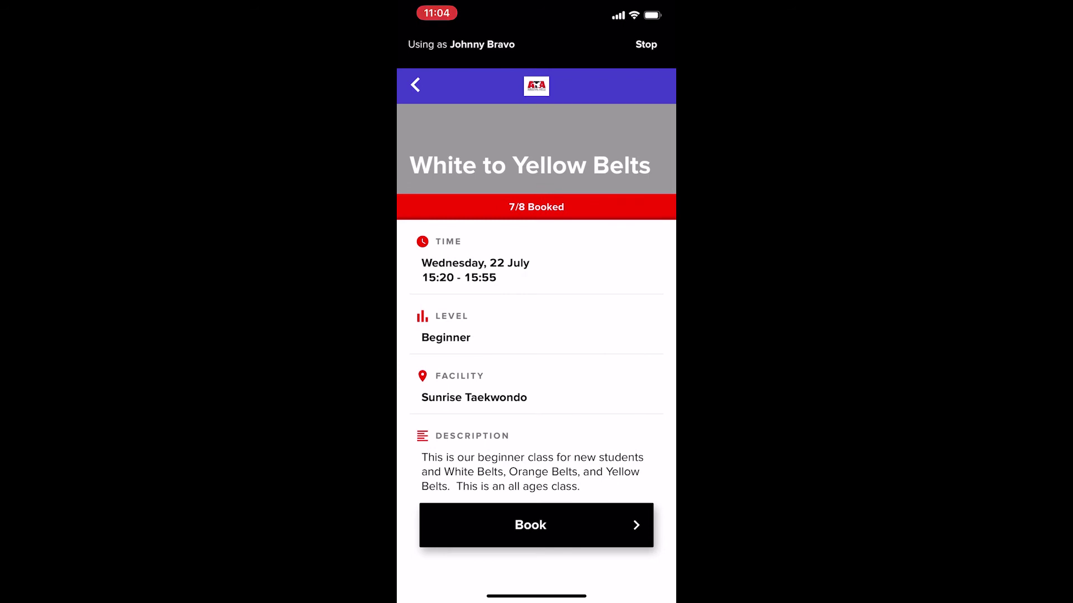
scroll(537, 336, "down", 2)
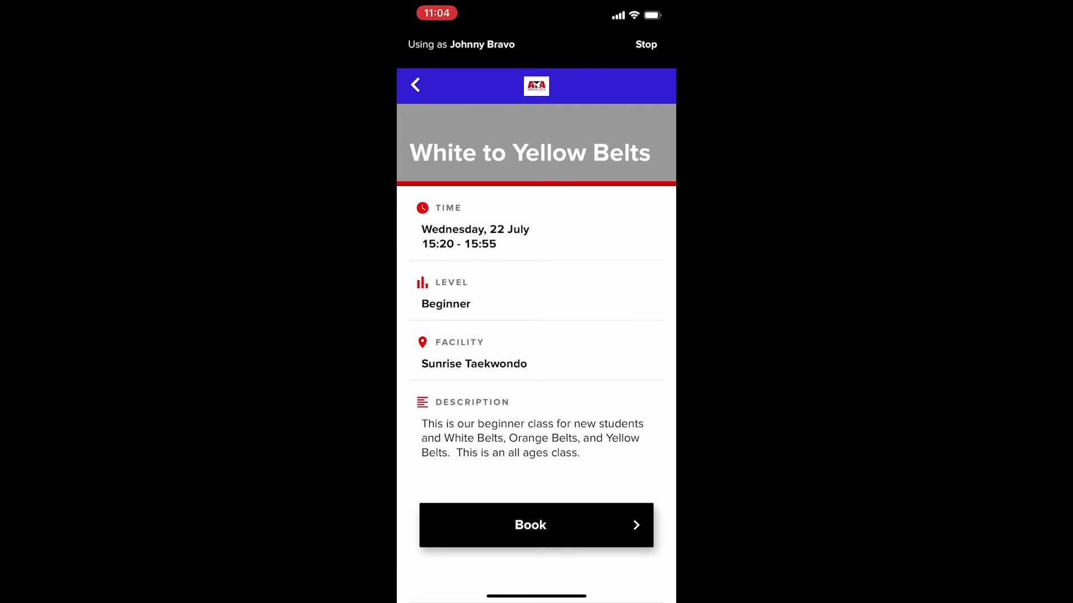
scroll(536, 335, "up", 3)
Leave the timetable and view bookings, memberships, then the empty studio store
left_click(415, 85)
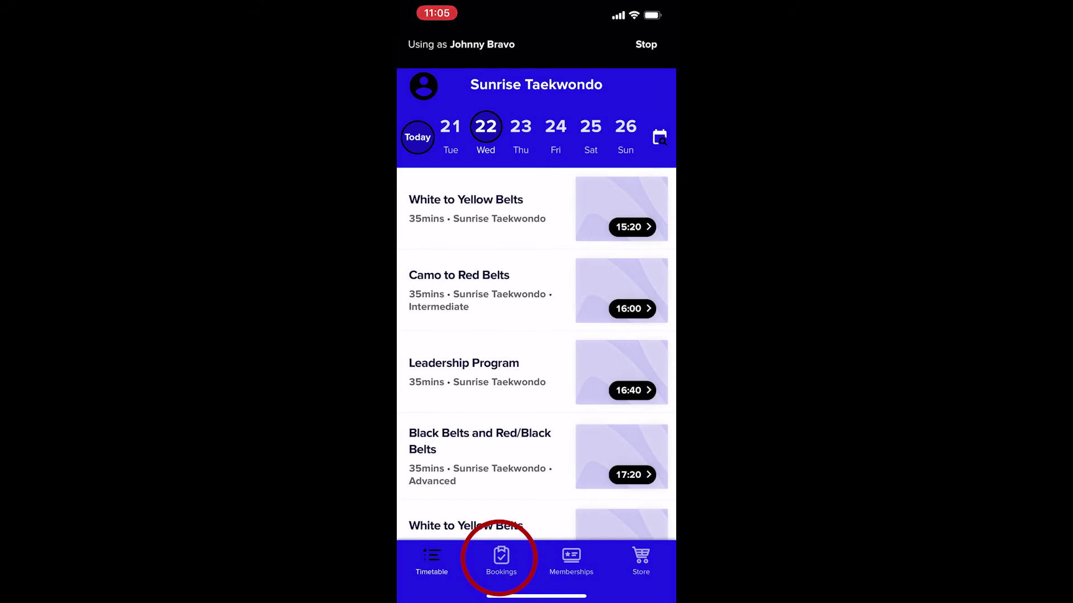
left_click(501, 558)
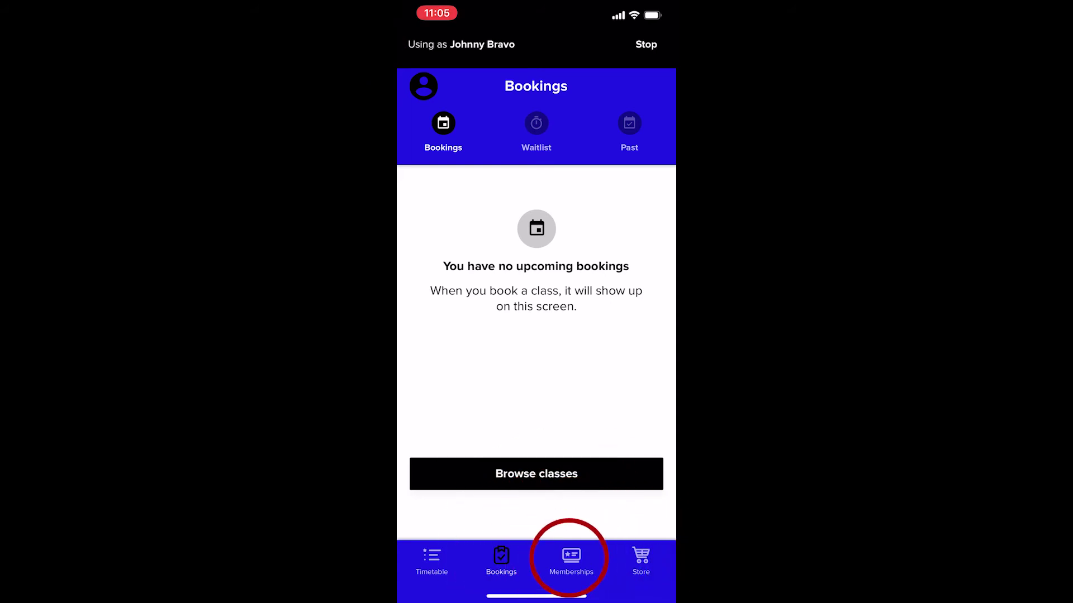
left_click(570, 559)
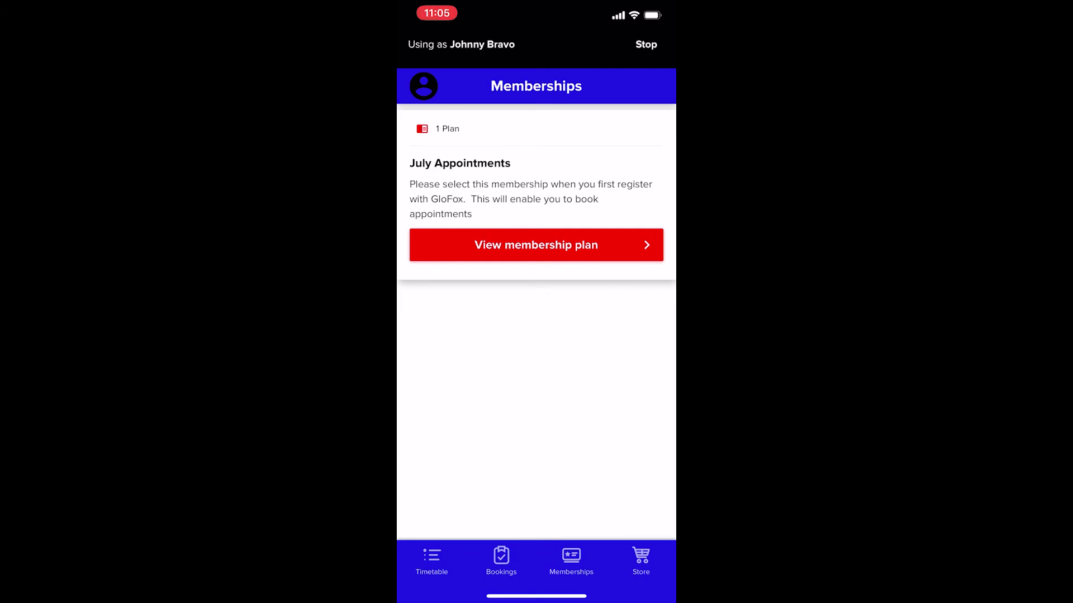
left_click(641, 558)
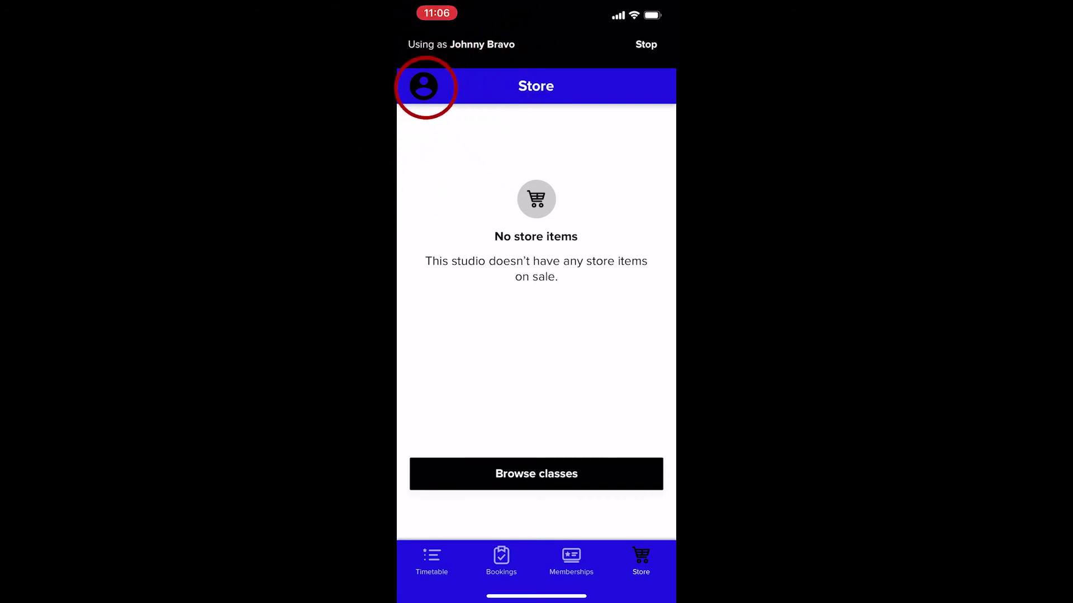
View the child's profile, then stop acting as the child and switch back to the guardian
left_click(423, 86)
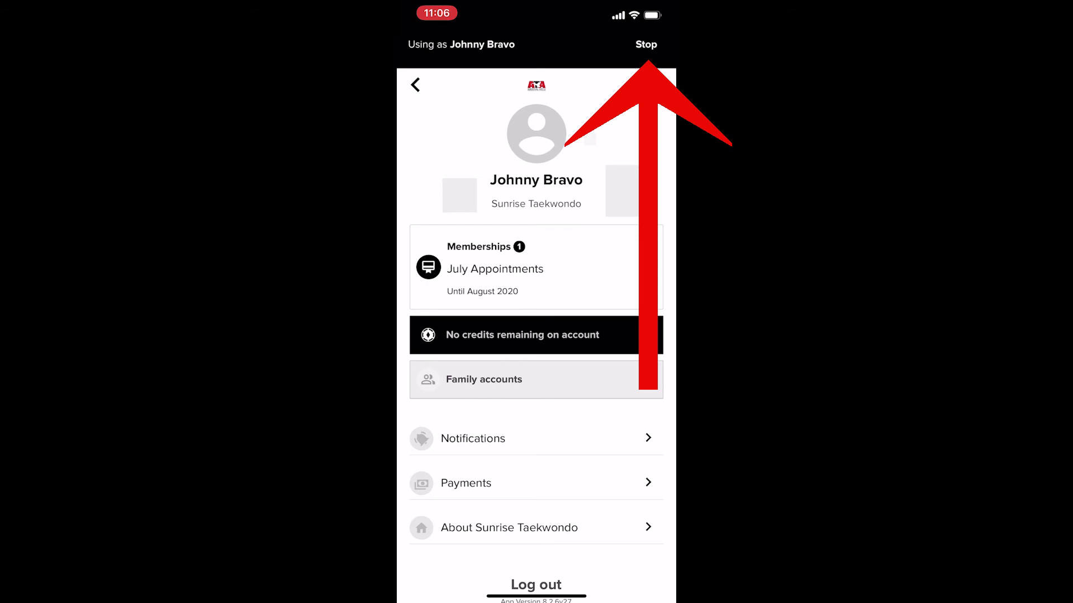
left_click(646, 45)
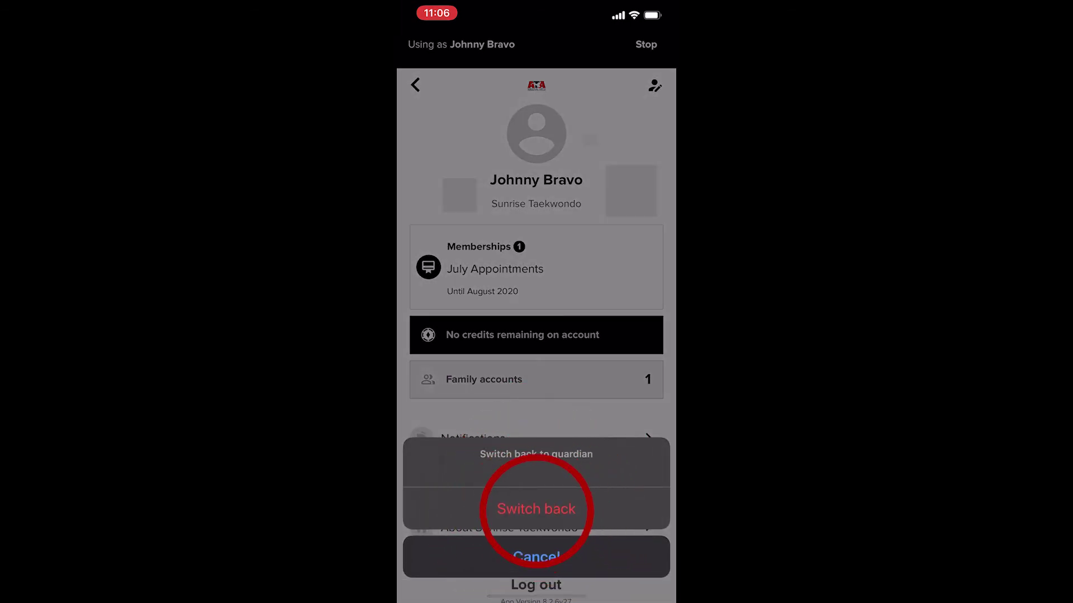
left_click(536, 509)
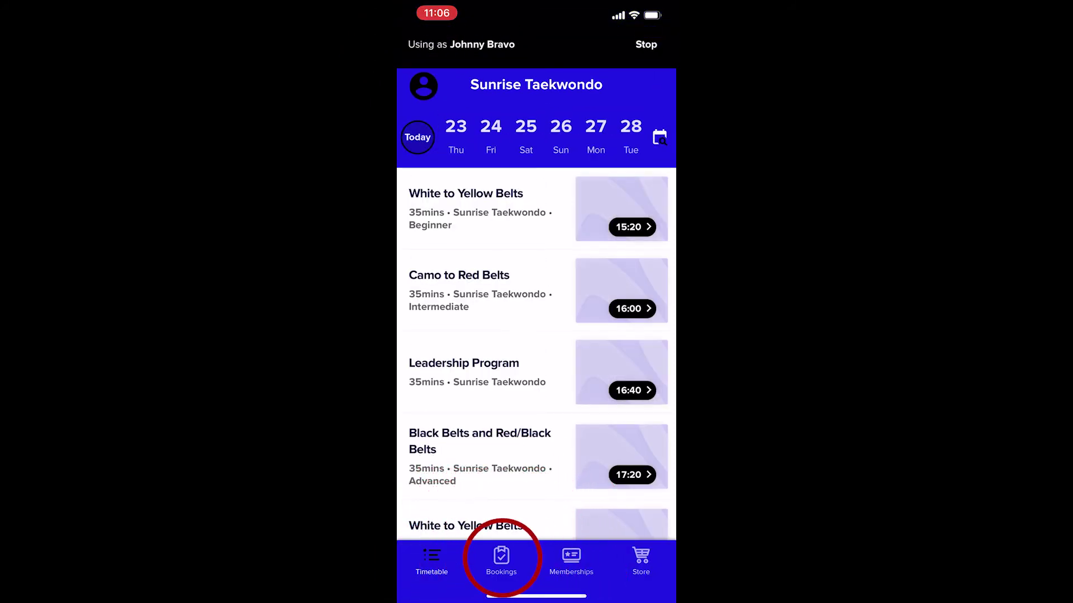
Check the upcoming, waitlist and past bookings lists, all empty
left_click(501, 559)
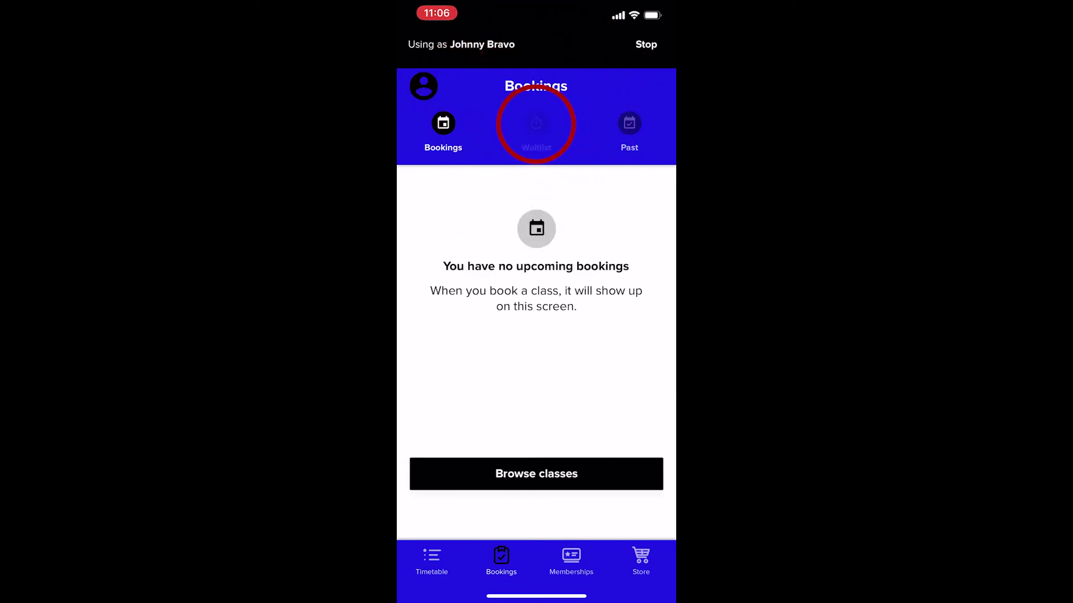
left_click(536, 126)
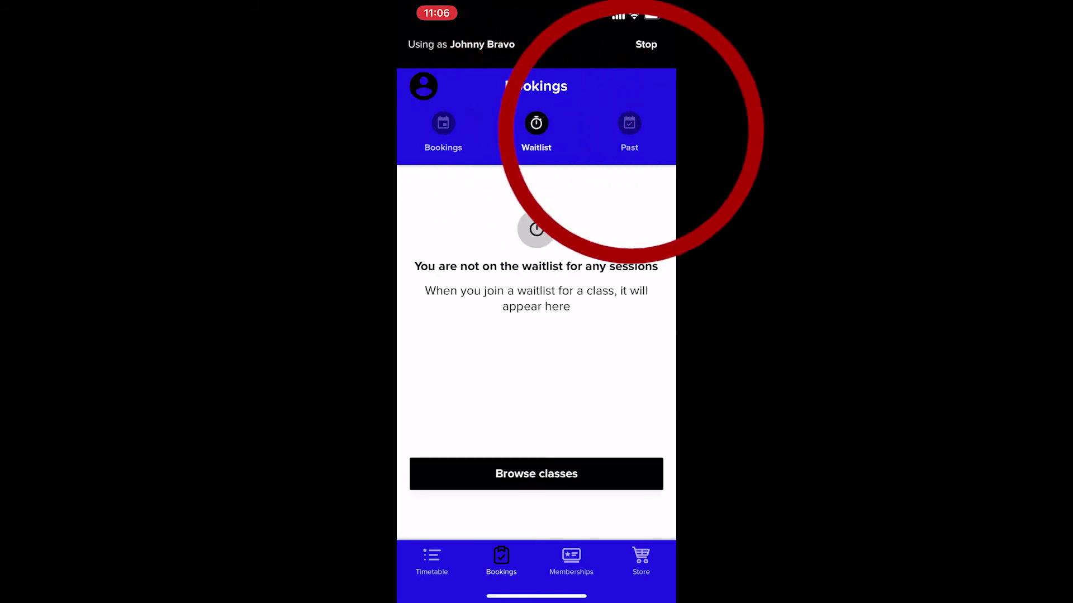
left_click(629, 126)
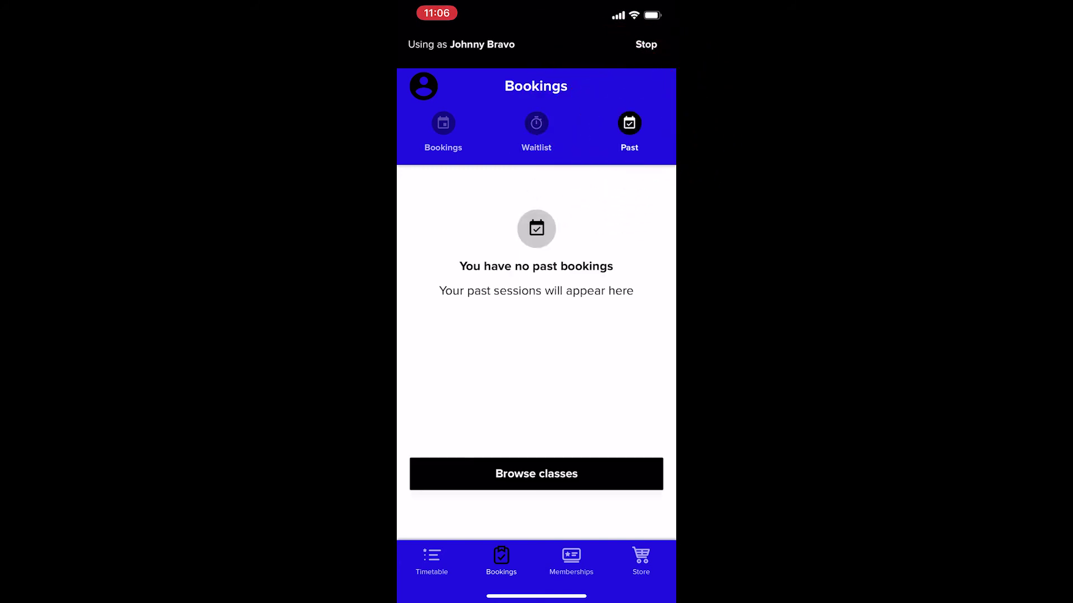
left_click(443, 126)
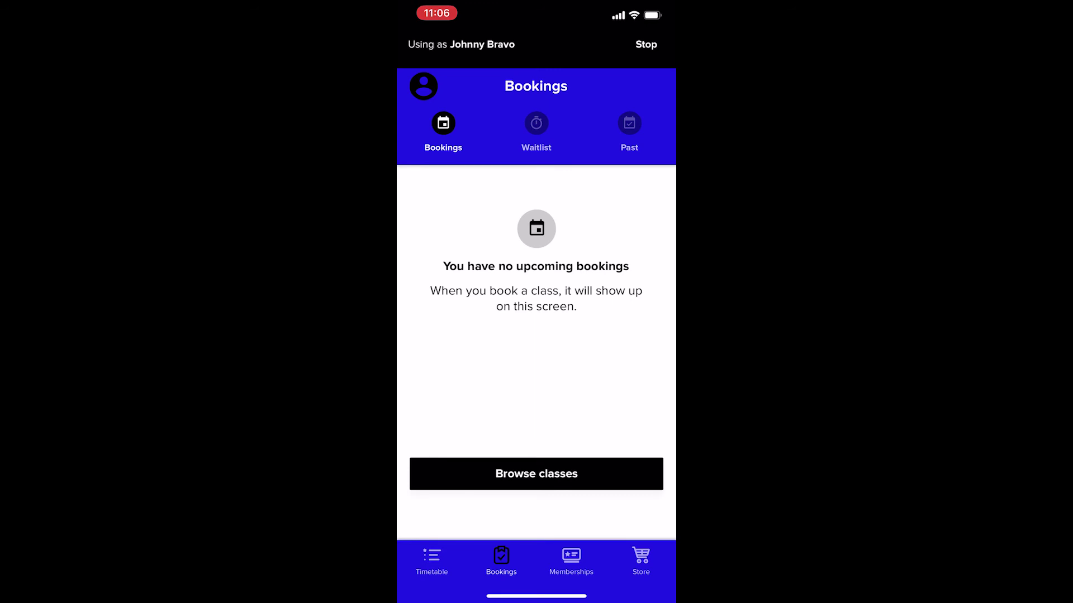
Browse classes, view White to Yellow Belts details, and show Friday 24's online classes
left_click(536, 474)
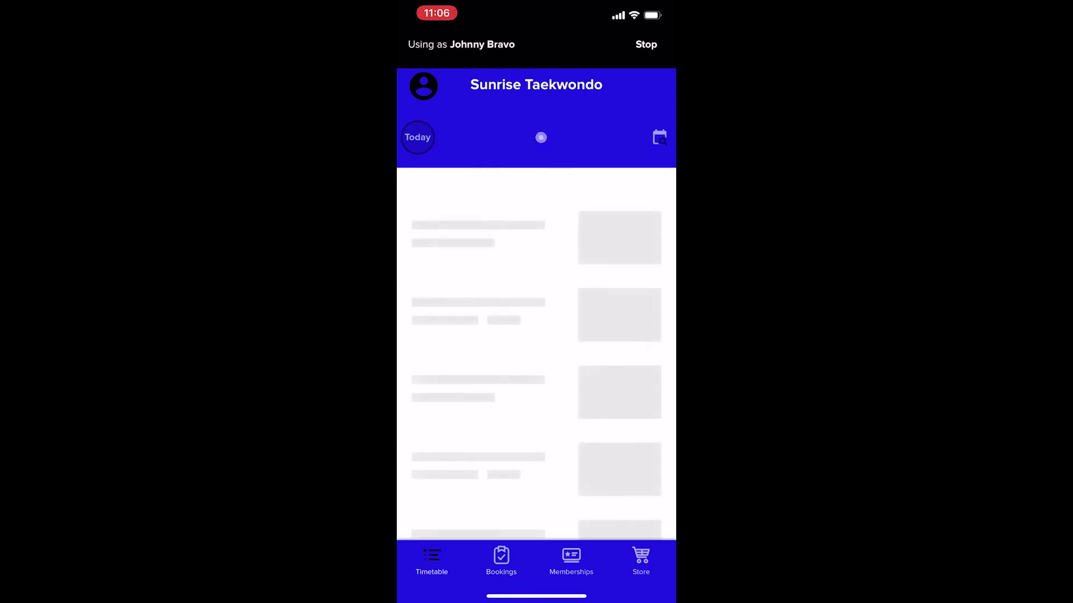
left_click(631, 226)
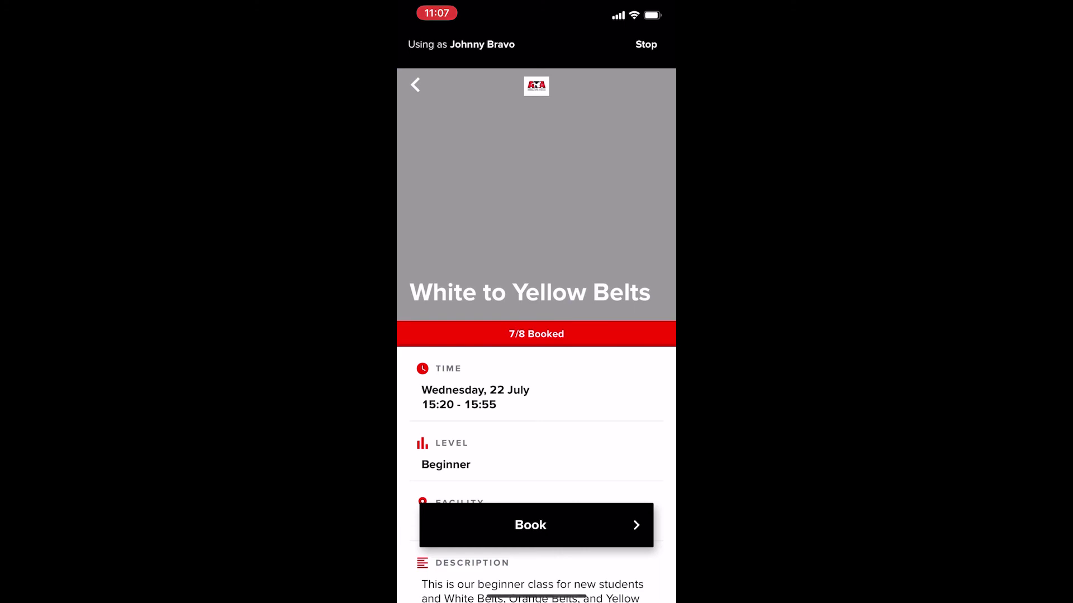
left_click(415, 85)
left_click(501, 561)
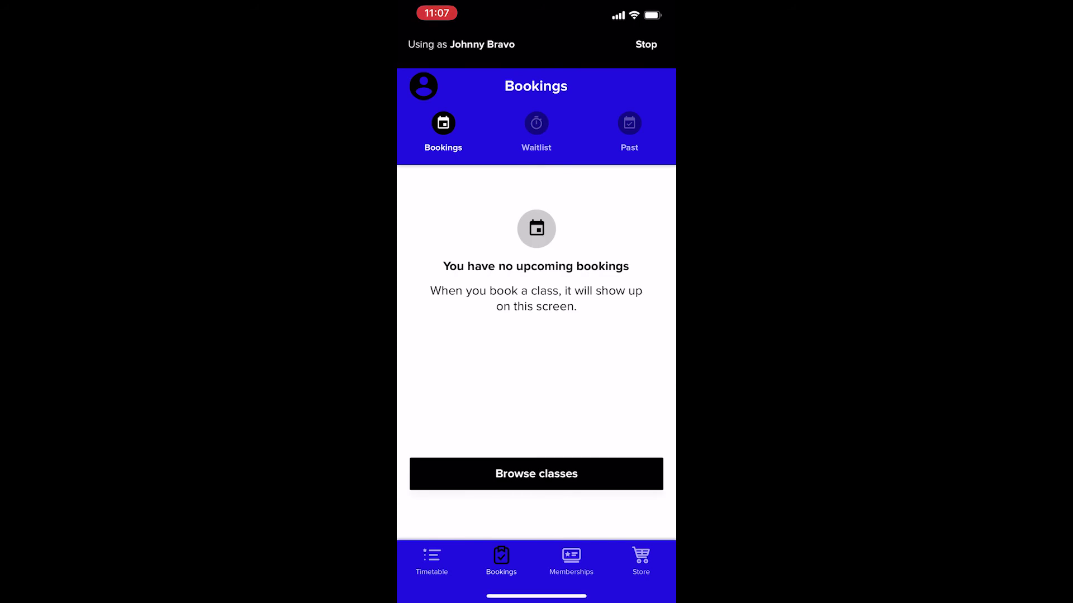
left_click(536, 474)
left_click(469, 193)
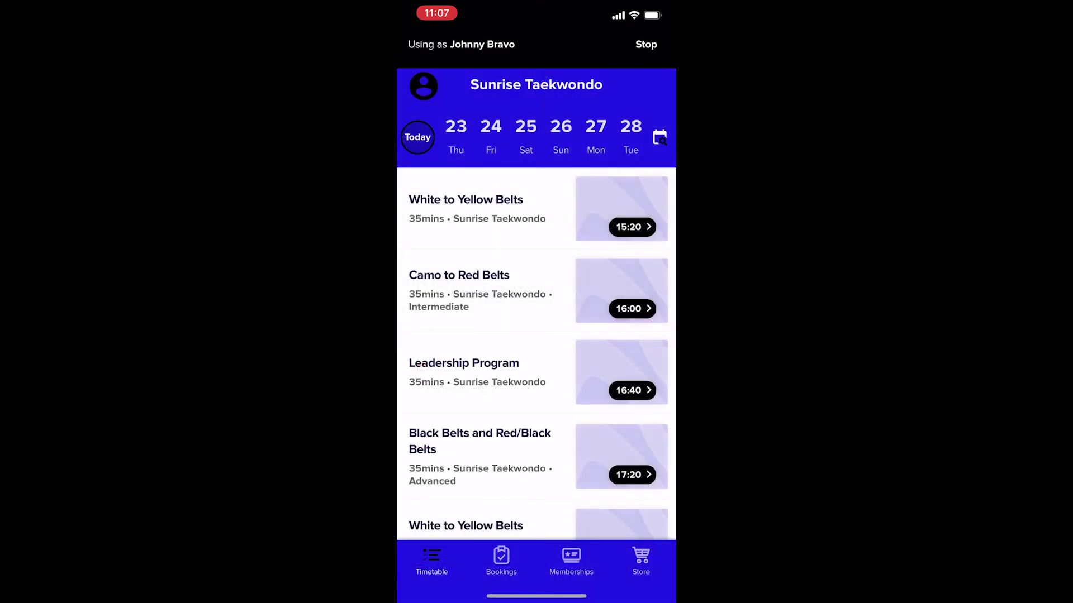
left_click(491, 134)
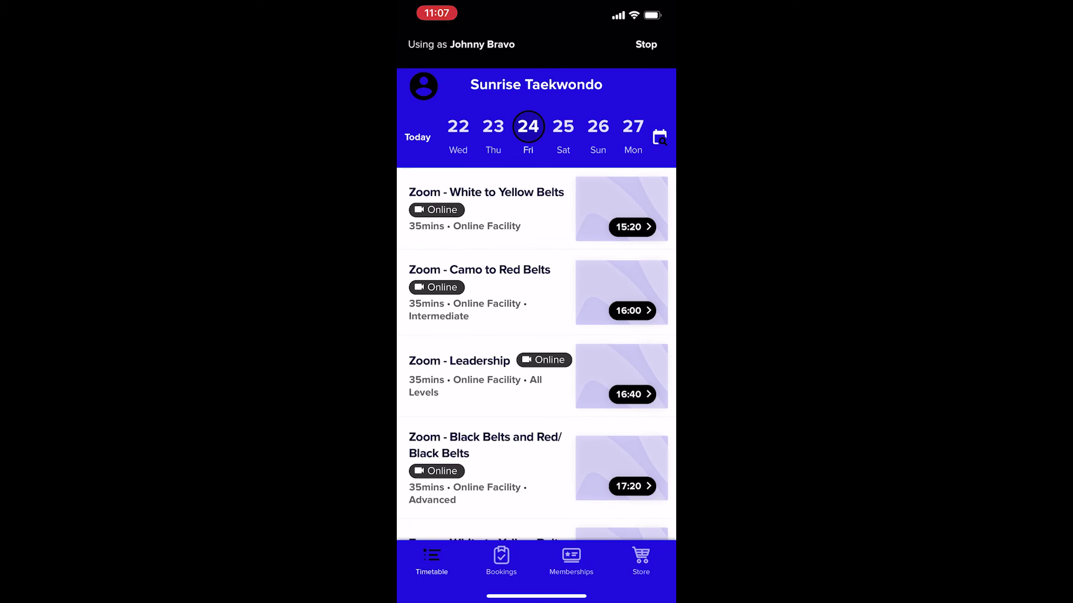
Stop acting as the child, switch back, and return to the guardian's profile
left_click(645, 44)
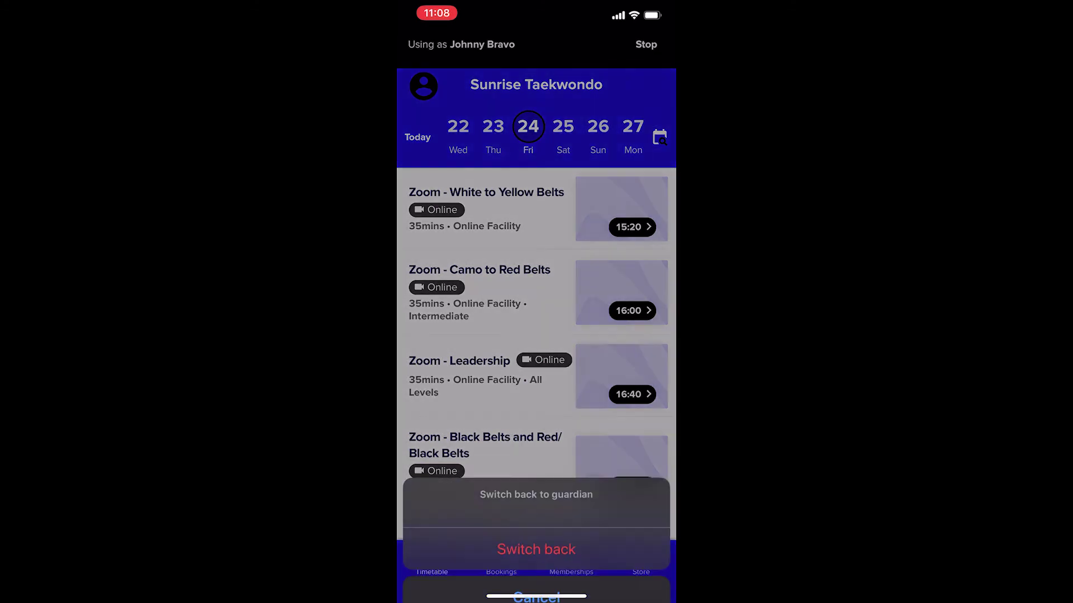
left_click(536, 556)
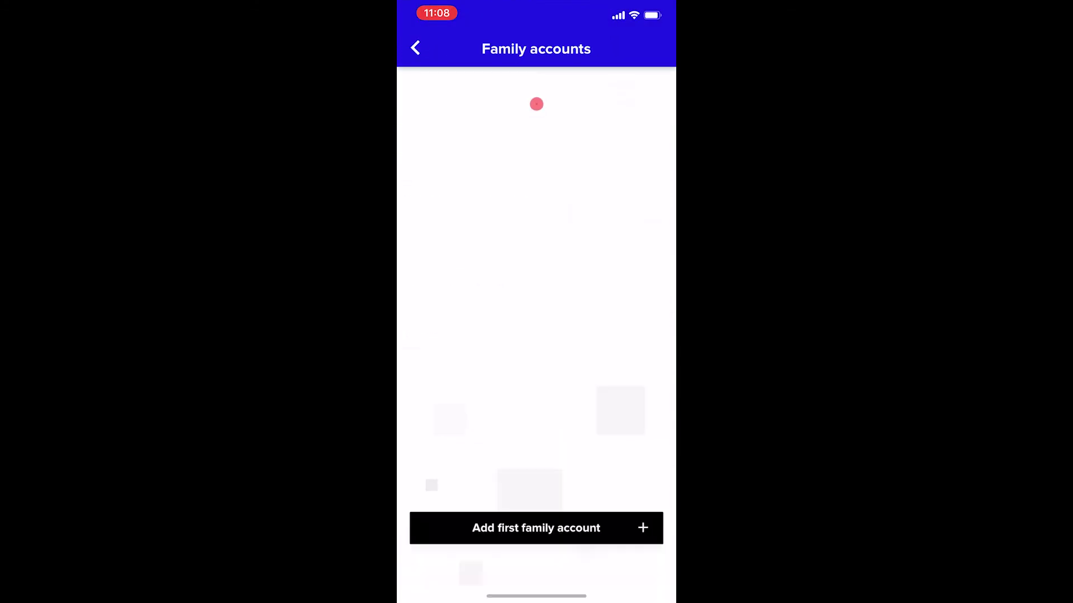
left_click(415, 48)
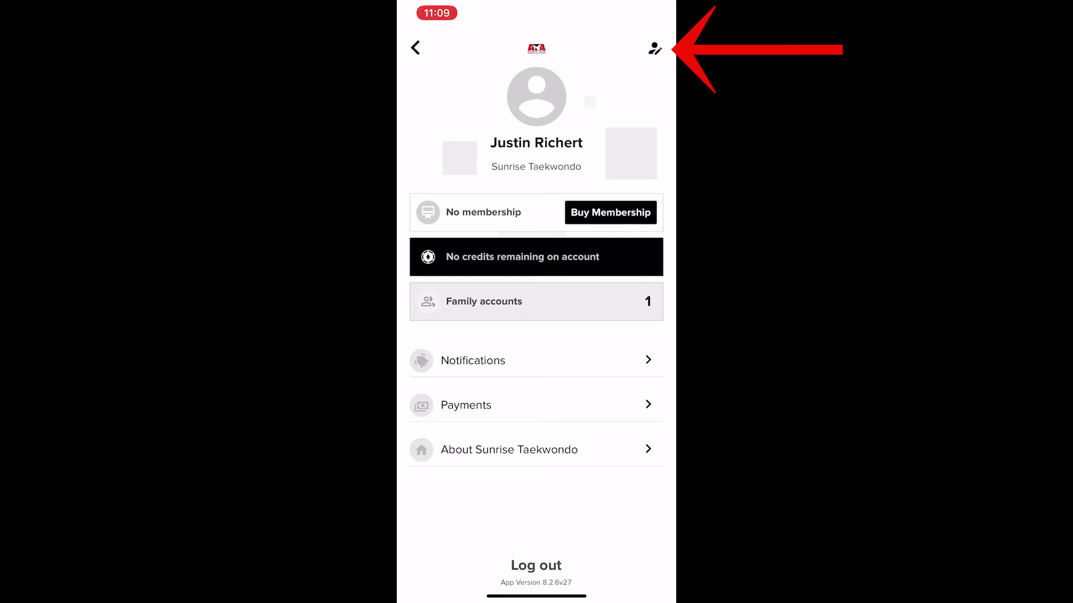
left_click(654, 49)
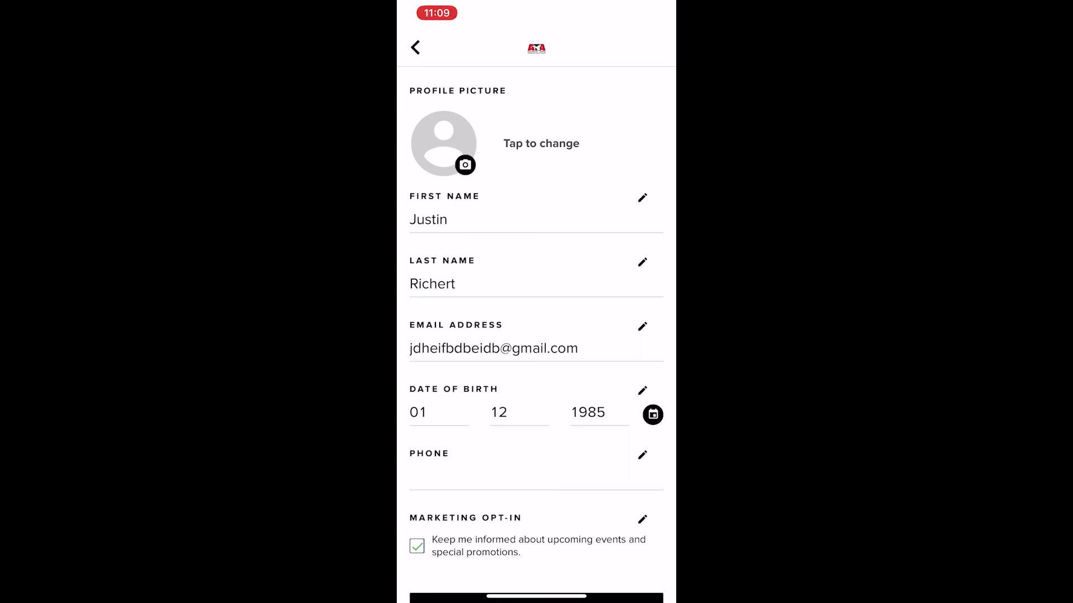
scroll(536, 335, "down", 3)
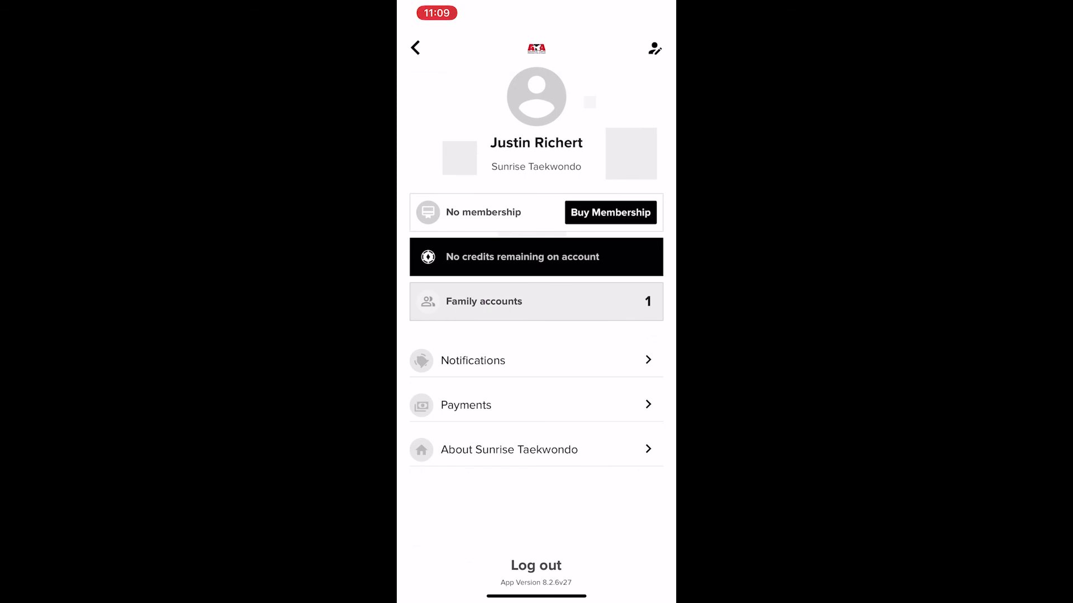
left_click(536, 302)
Act as the child and look through their profile edit form without changes
left_click(643, 285)
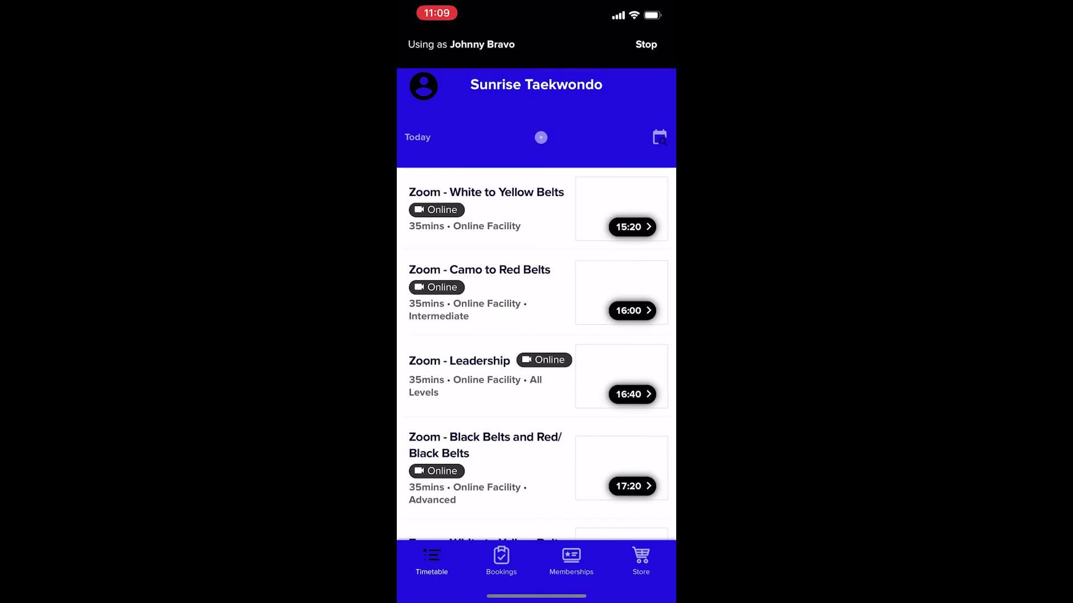
left_click(424, 87)
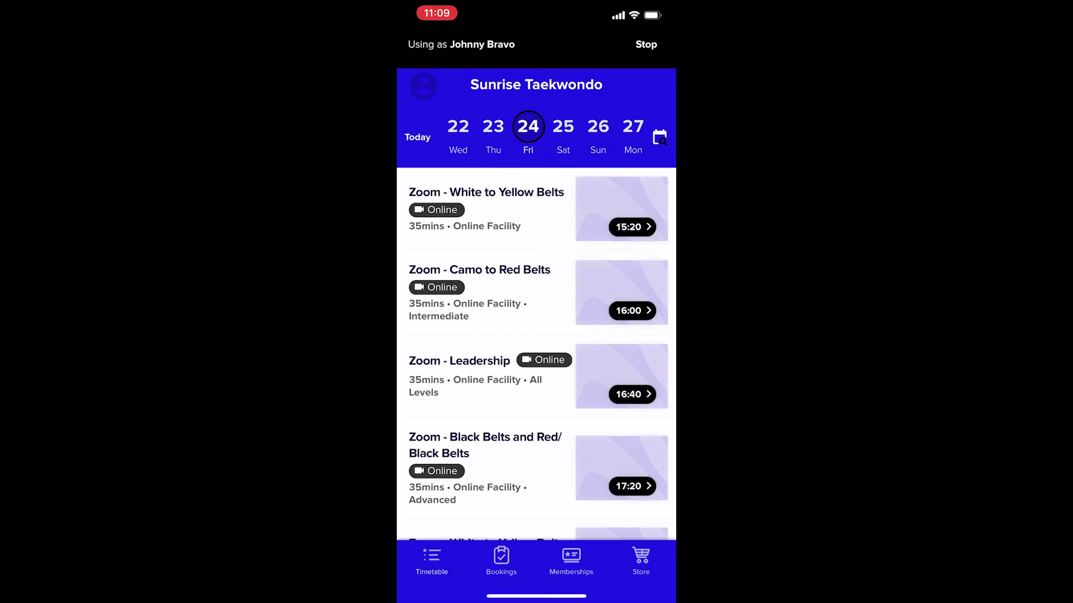
left_click(654, 86)
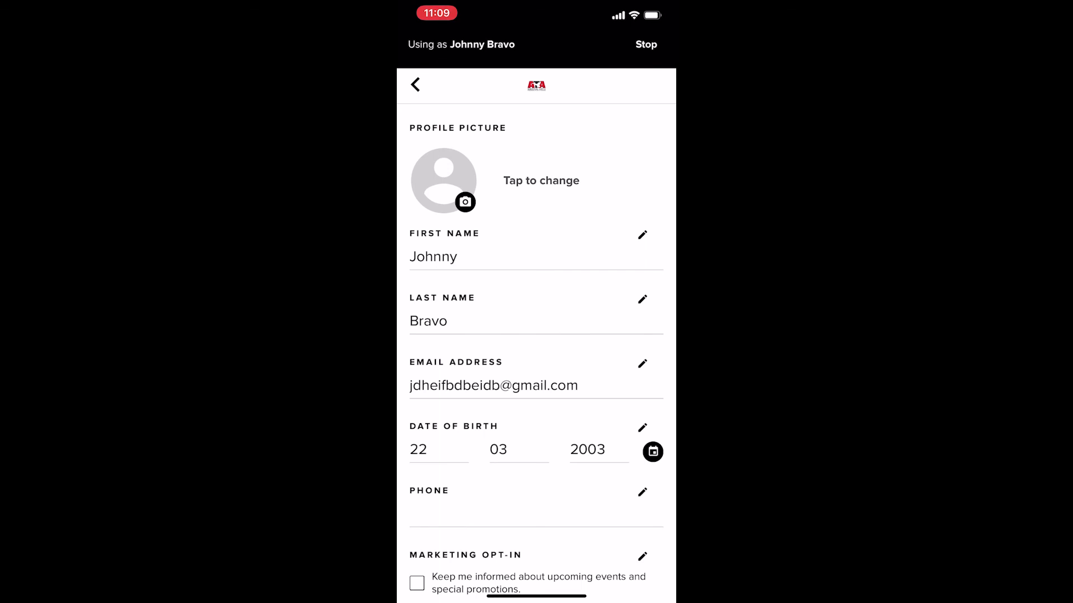
scroll(537, 335, "down", 5)
scroll(537, 335, "up", 3)
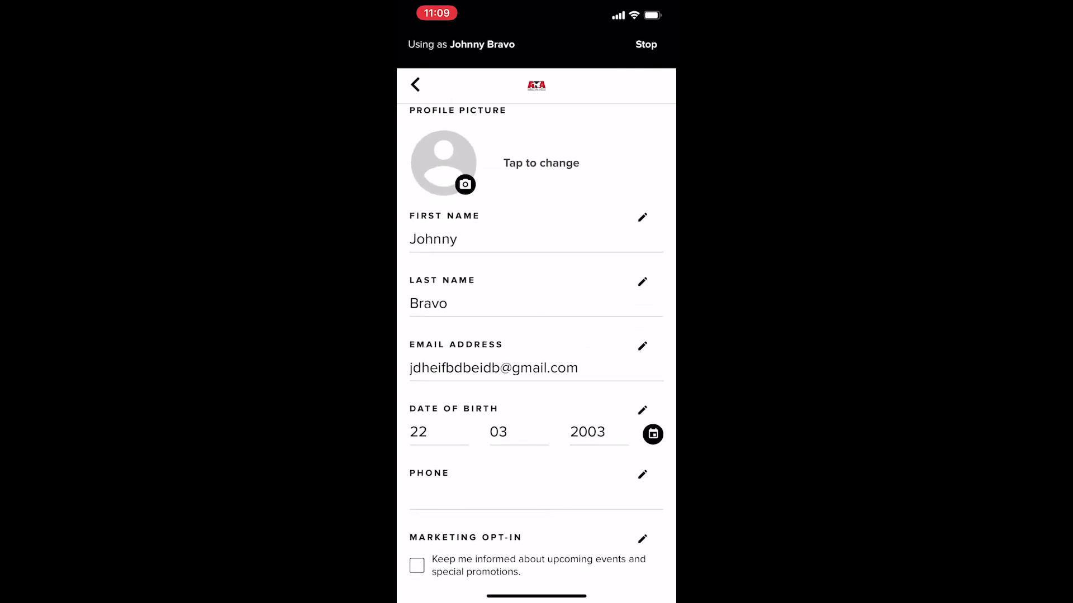
scroll(536, 335, "down", 5)
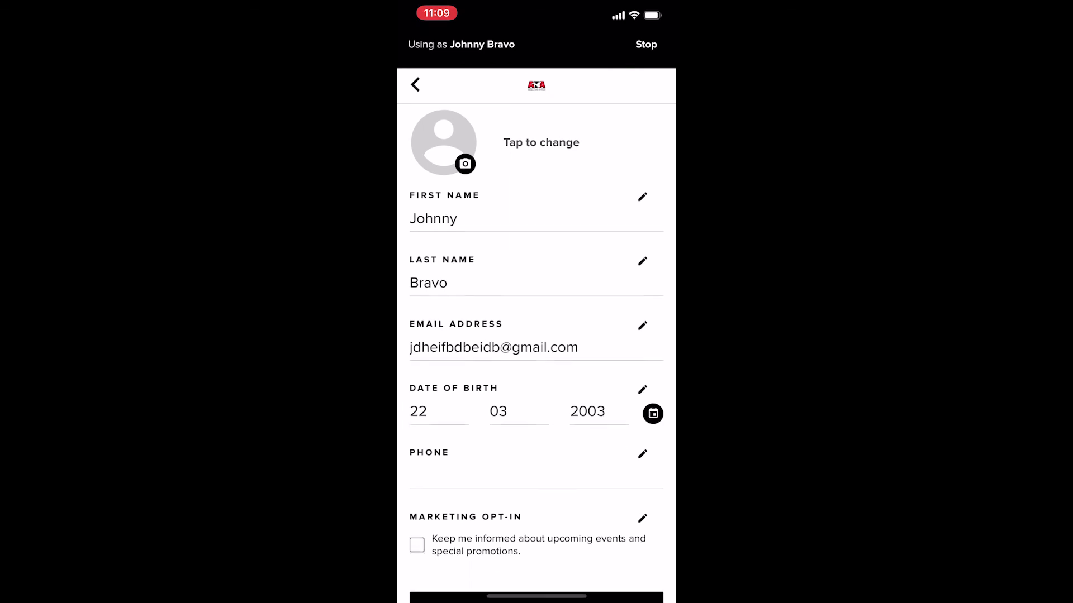
scroll(536, 336, "up", 5)
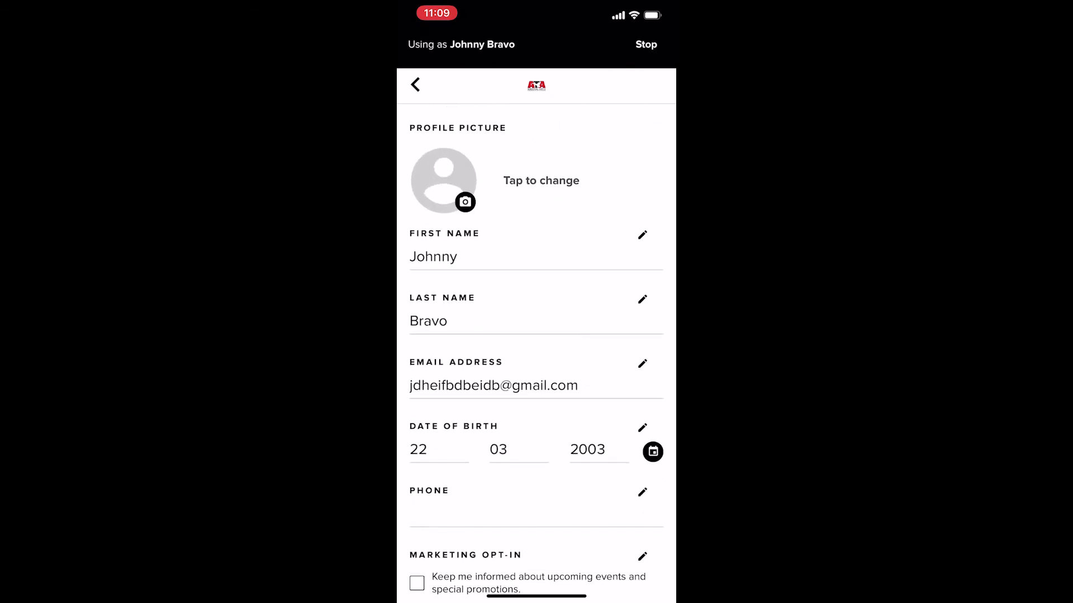
Switch back to the guardian and return to their profile
left_click(646, 44)
left_click(536, 555)
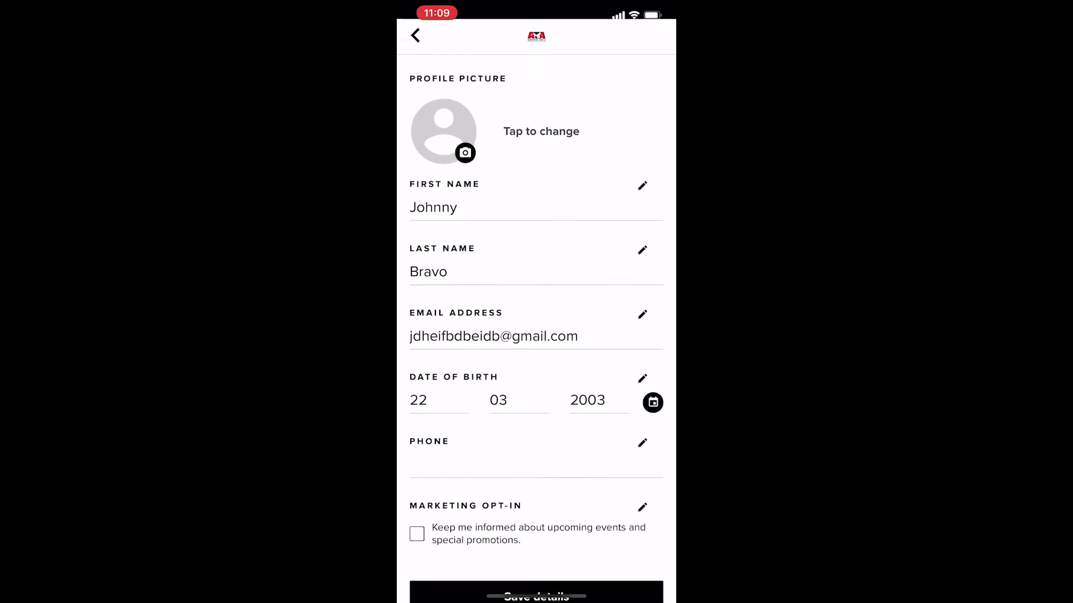
left_click(415, 48)
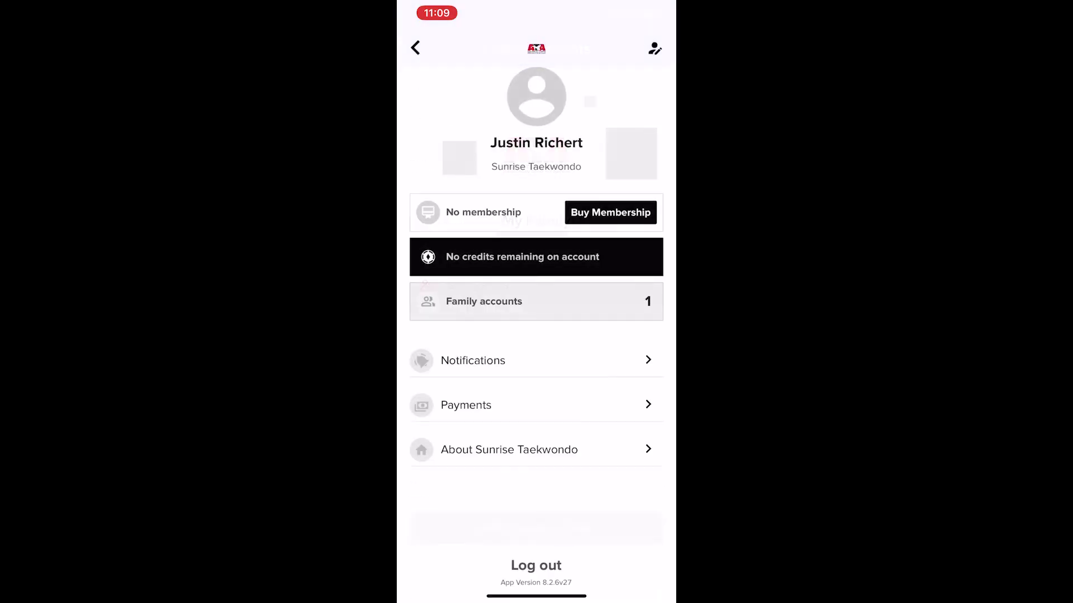